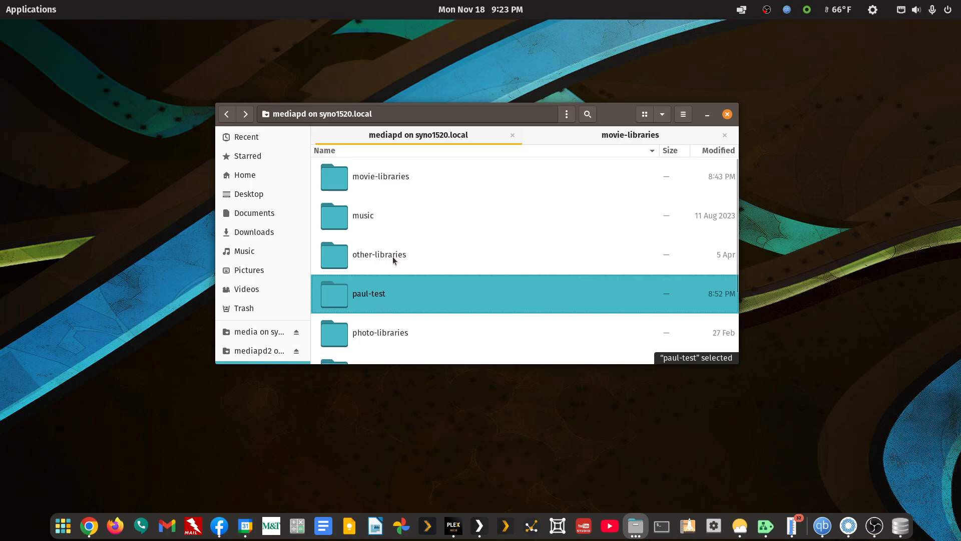
Examine the movie folders in the test folder's a-son/movie-young-person directory, and return to the test folder.
double_click(378, 298)
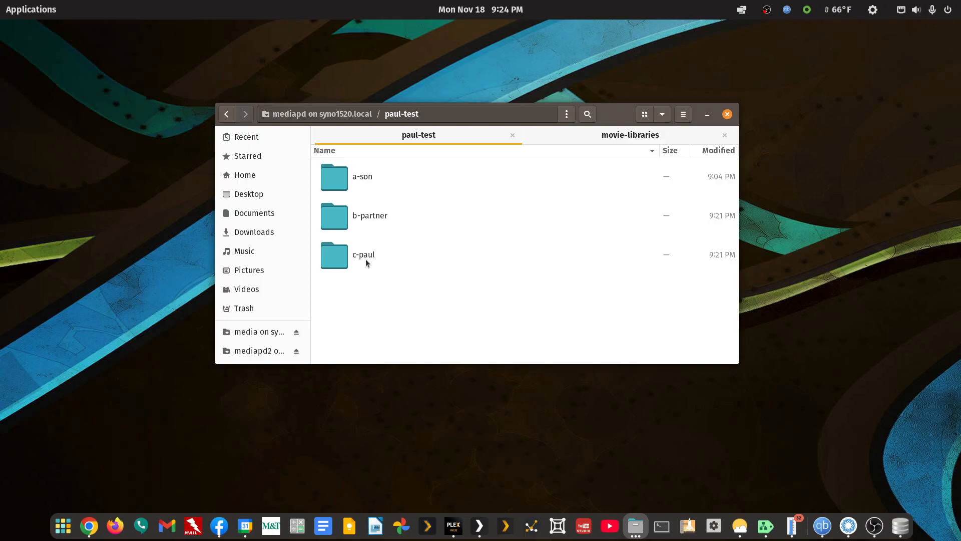
double_click(344, 184)
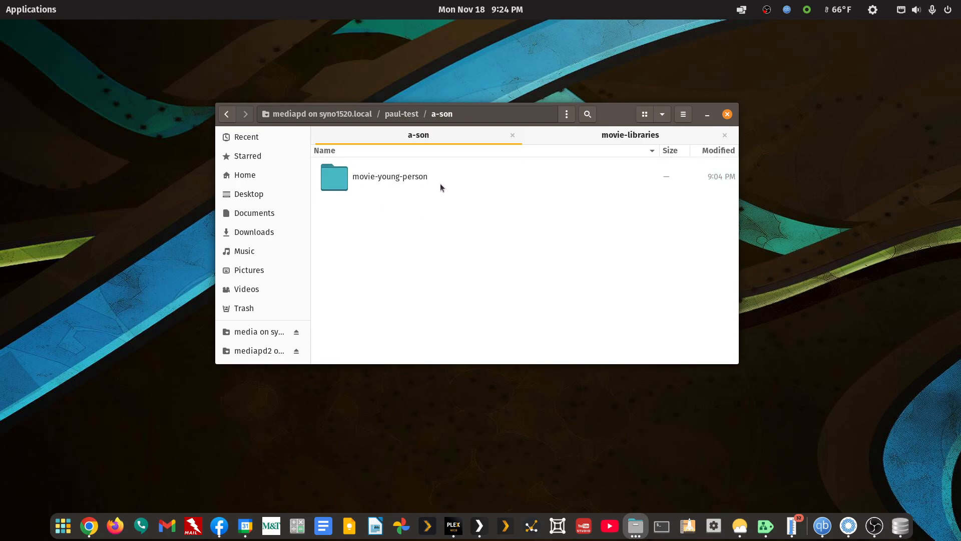
double_click(374, 178)
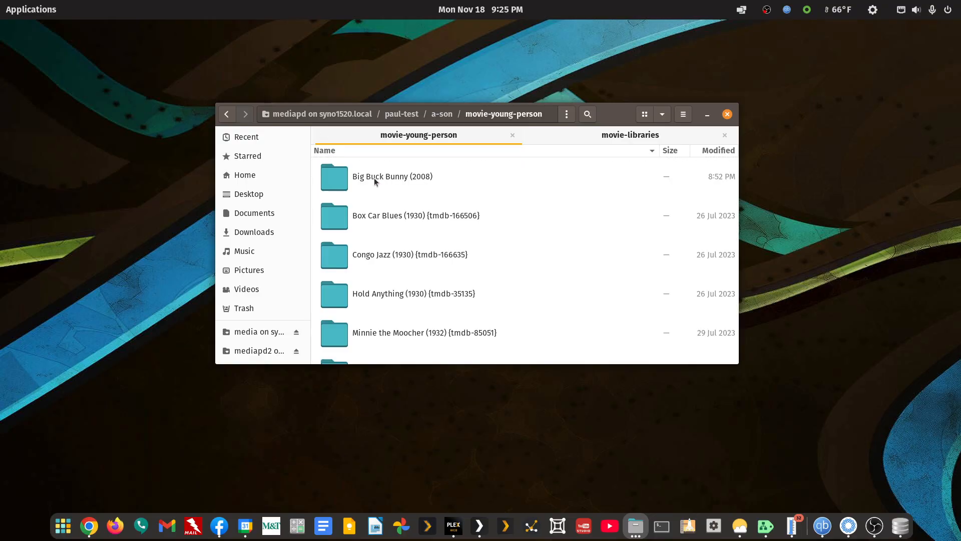
scroll(394, 242, down, 7)
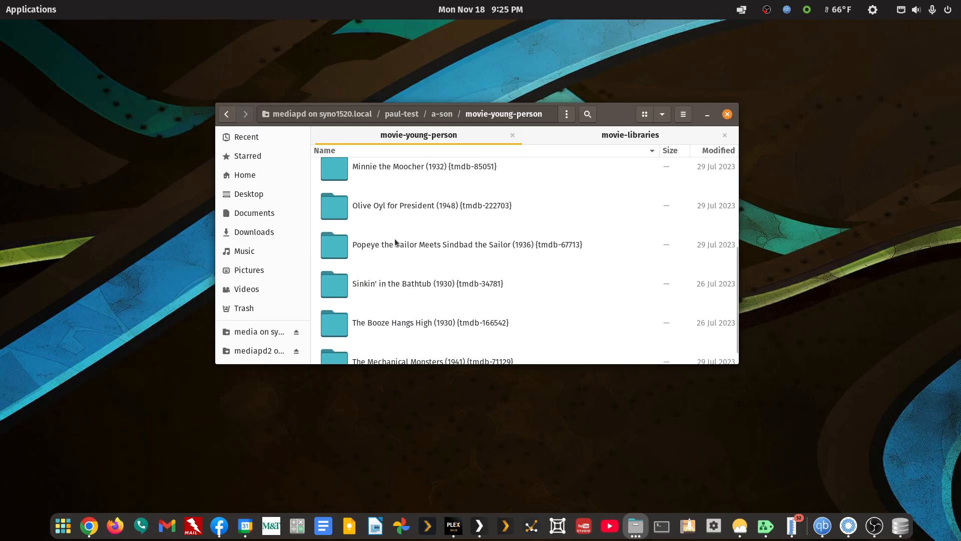
scroll(395, 238, up, 7)
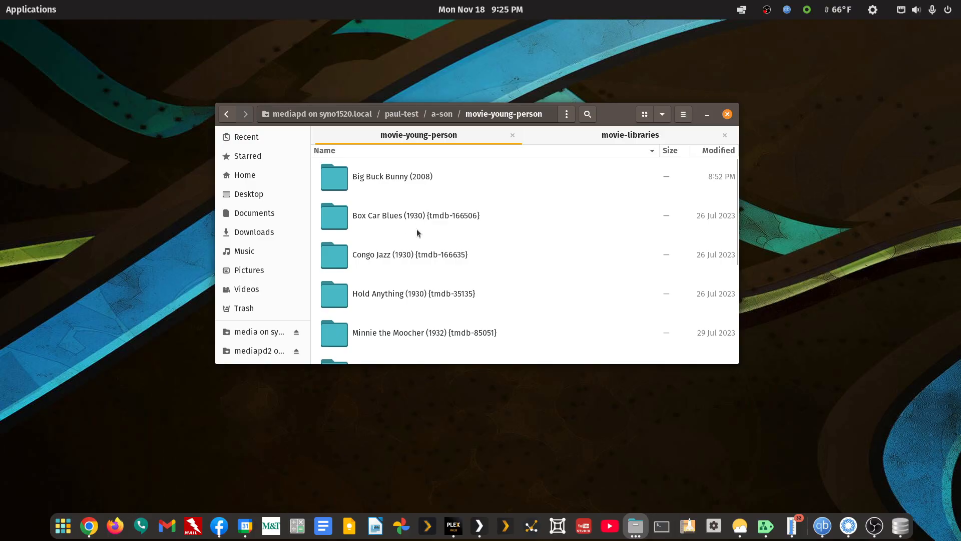
click(230, 117)
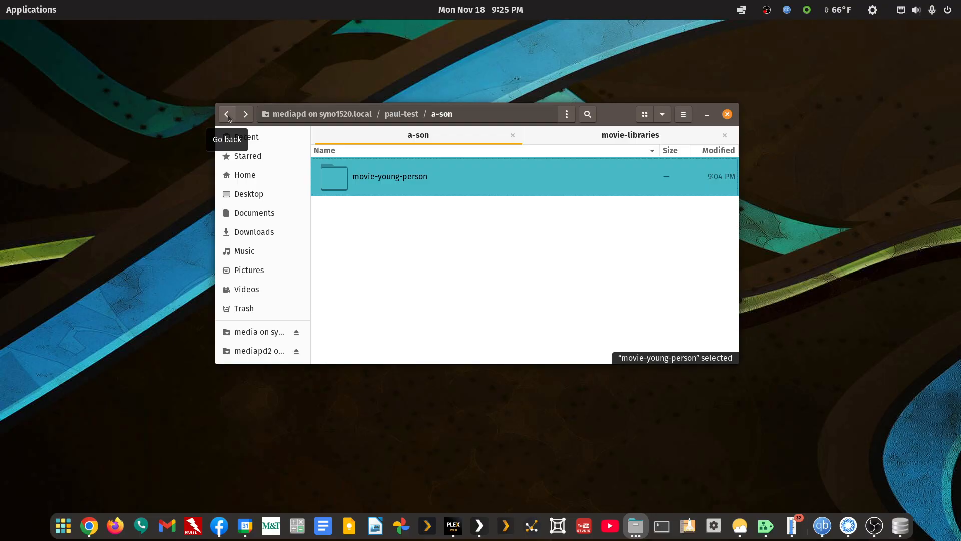
click(228, 115)
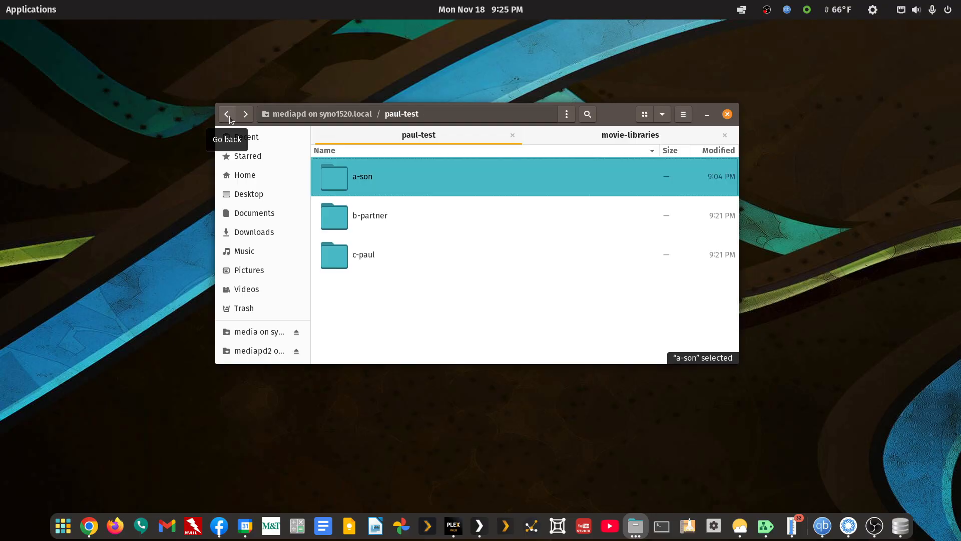
Review the movies stored in b-partner/movie-normal, and return to the test folder.
click(377, 215)
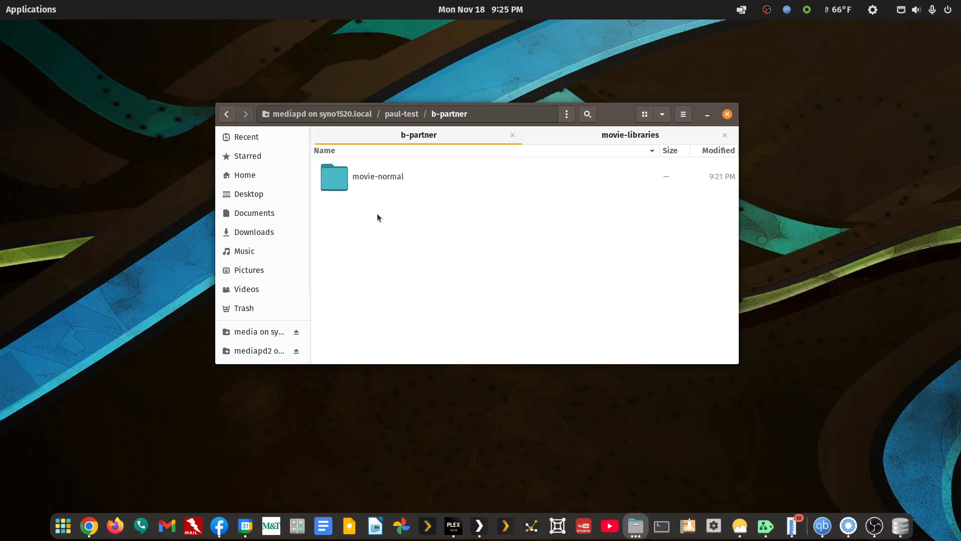
click(364, 178)
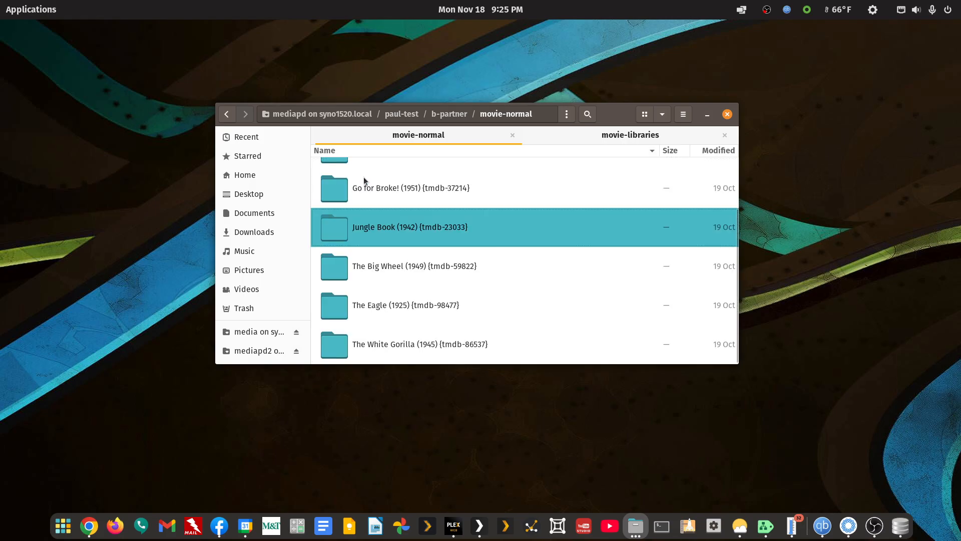
scroll(472, 276, up, 2)
scroll(471, 275, down, 2)
scroll(471, 276, up, 2)
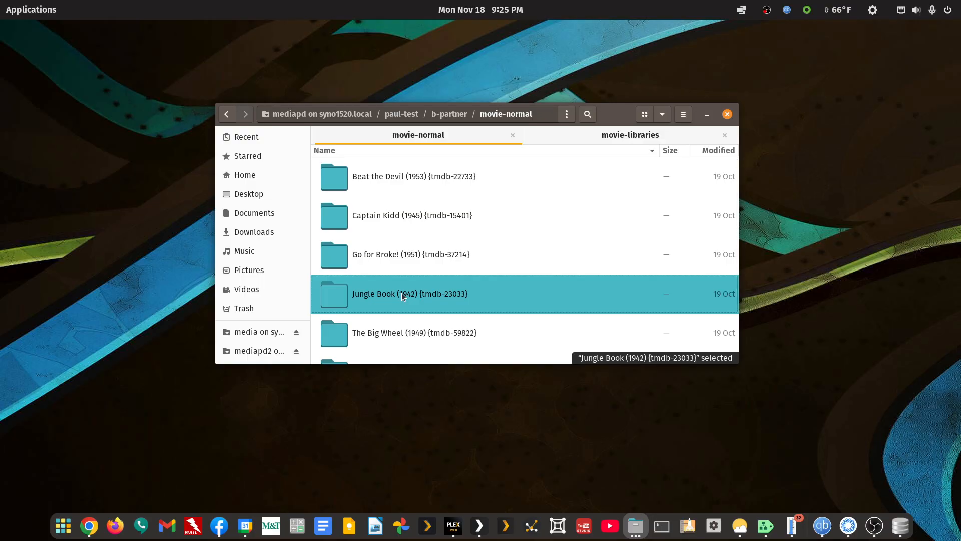
click(227, 115)
click(226, 115)
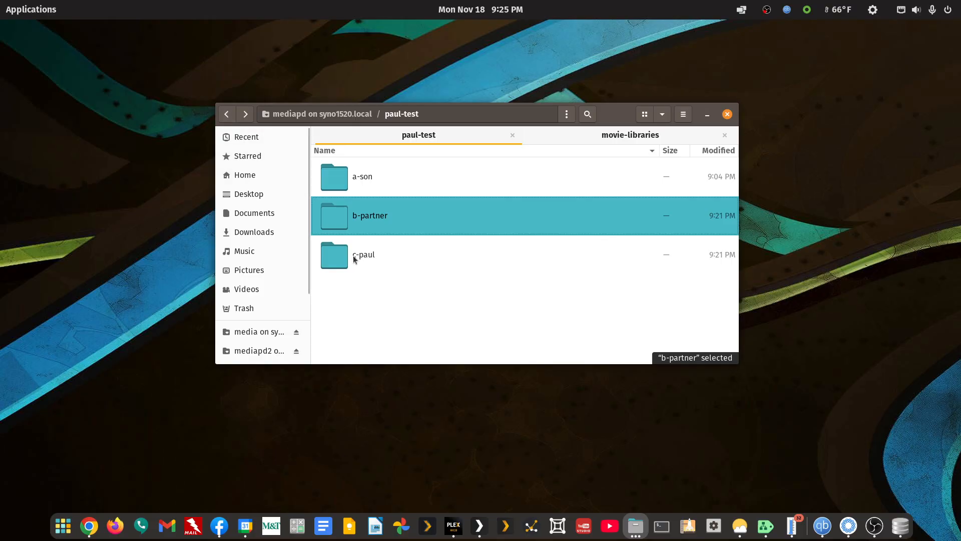
Examine the movies stored in movie-normal inside the owner's c- folder, and return to the test folder.
double_click(361, 254)
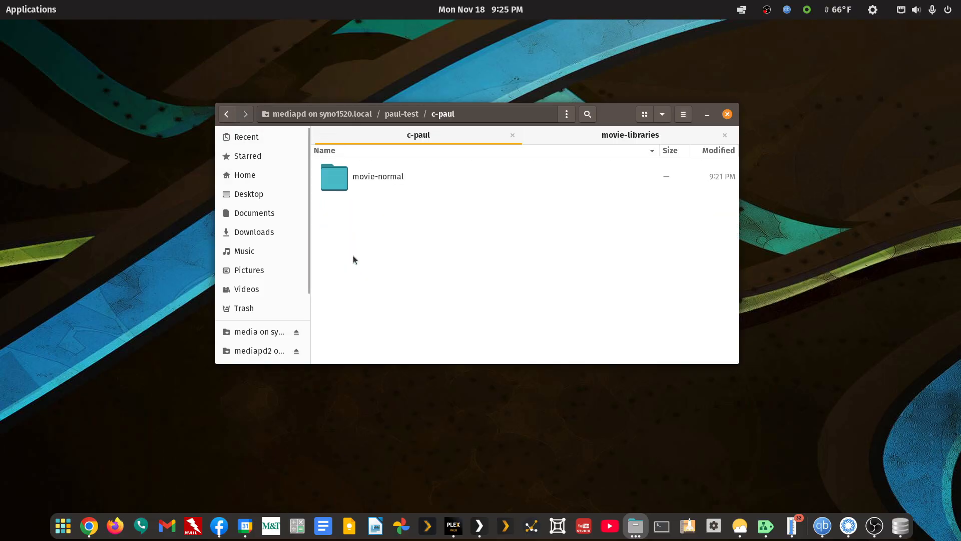
double_click(365, 179)
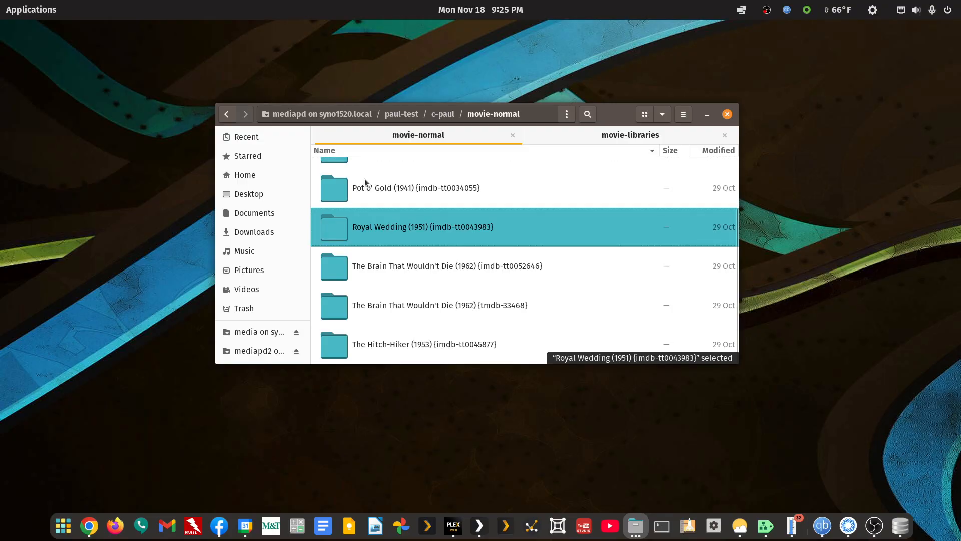
scroll(424, 268, up, 3)
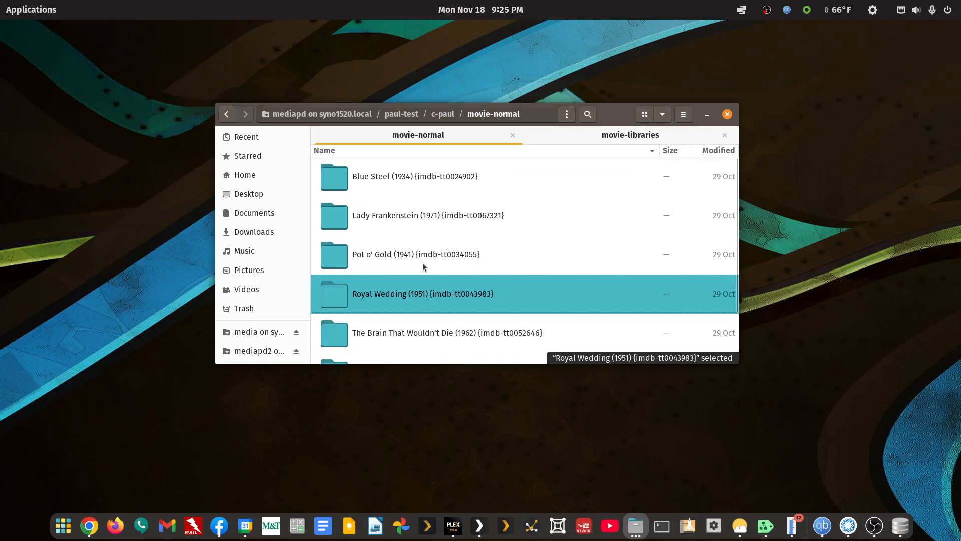
scroll(423, 269, down, 2)
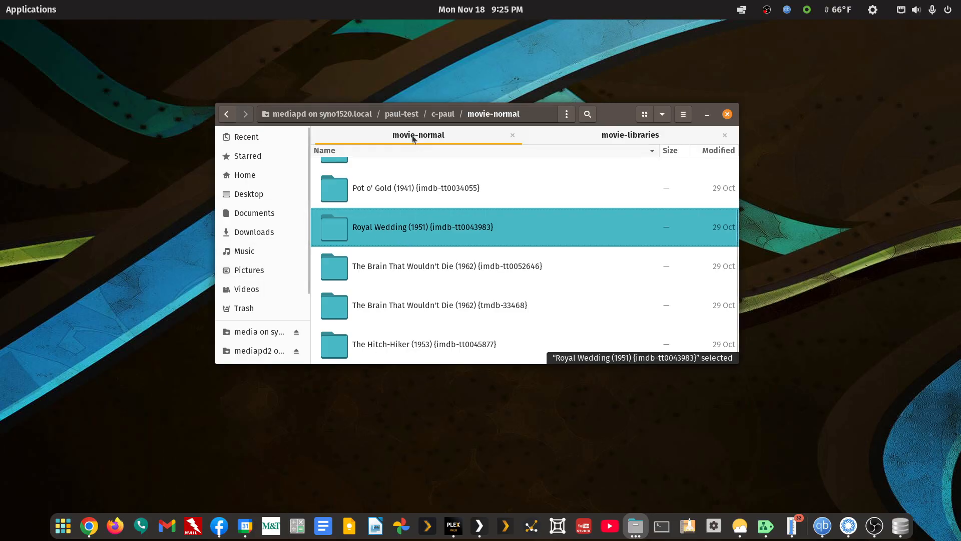
click(227, 115)
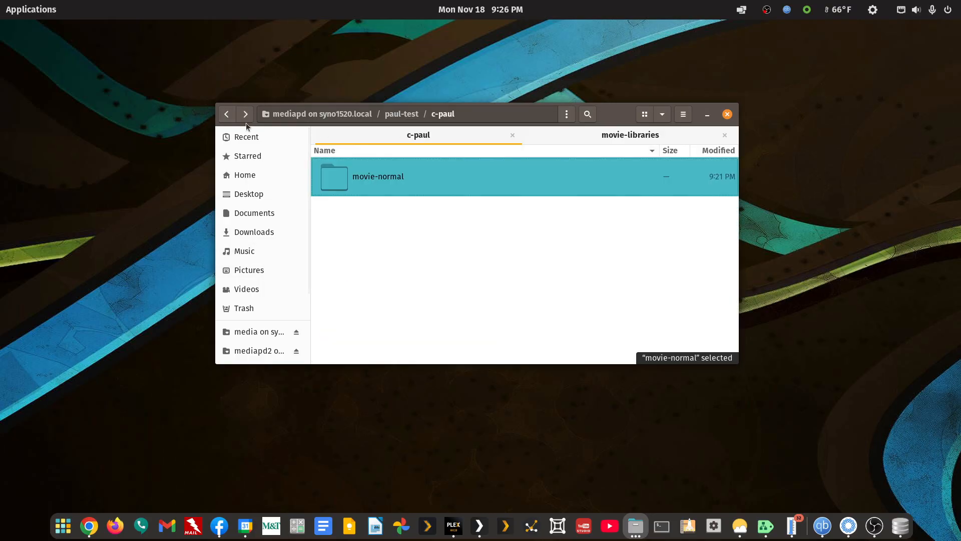
click(228, 115)
Recheck the folder naming in b-partner/movie-normal, and go back to the test folder.
double_click(370, 217)
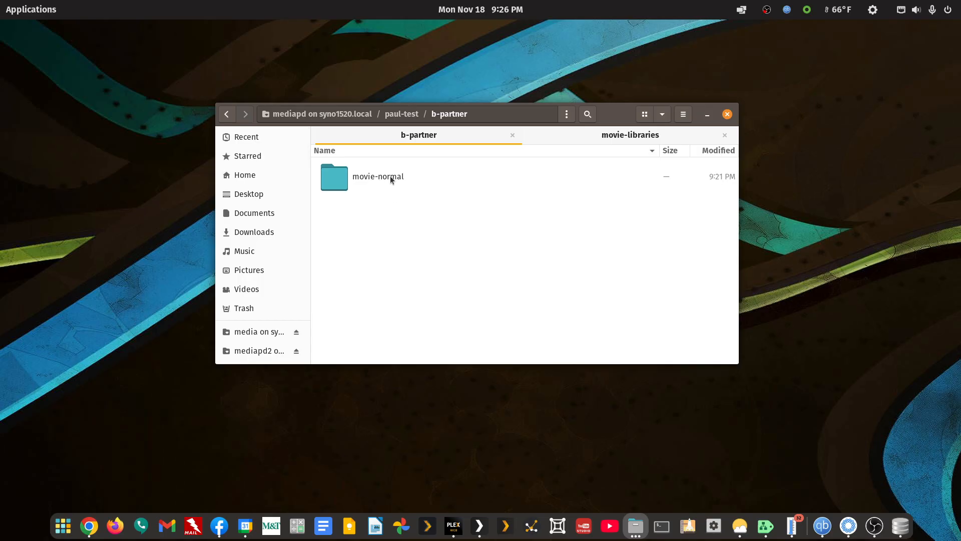
double_click(391, 178)
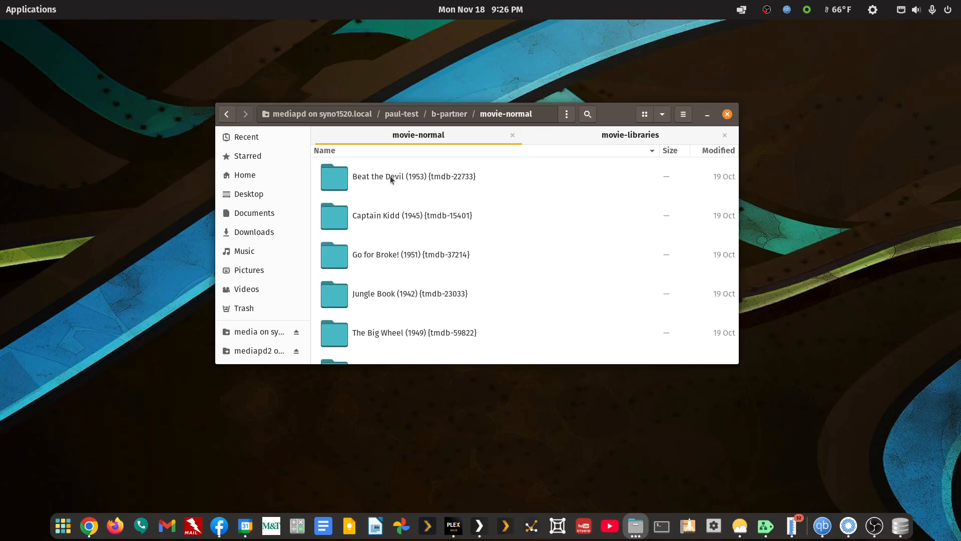
double_click(229, 115)
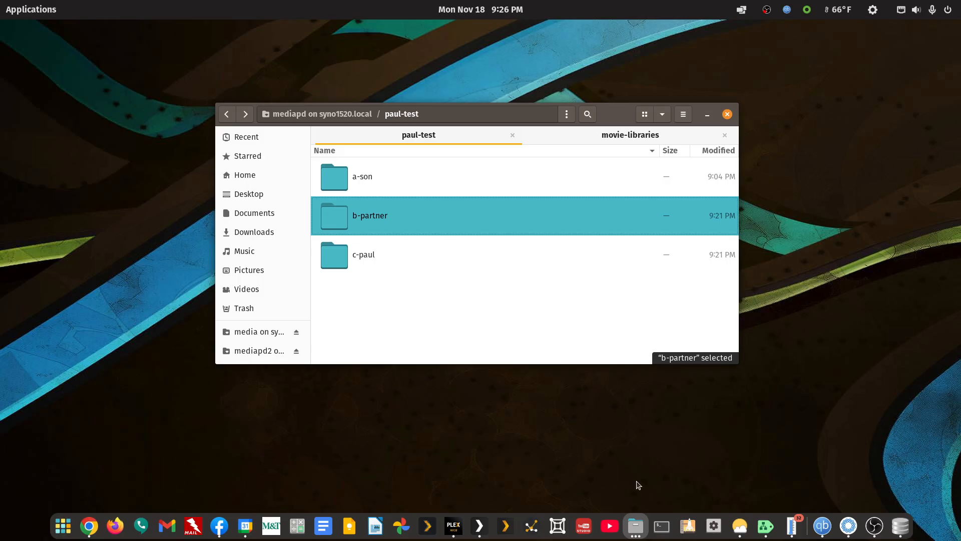
Switch to Plex and check which media folder the owner's individual Movies library uses, leaving its settings unsaved.
click(453, 525)
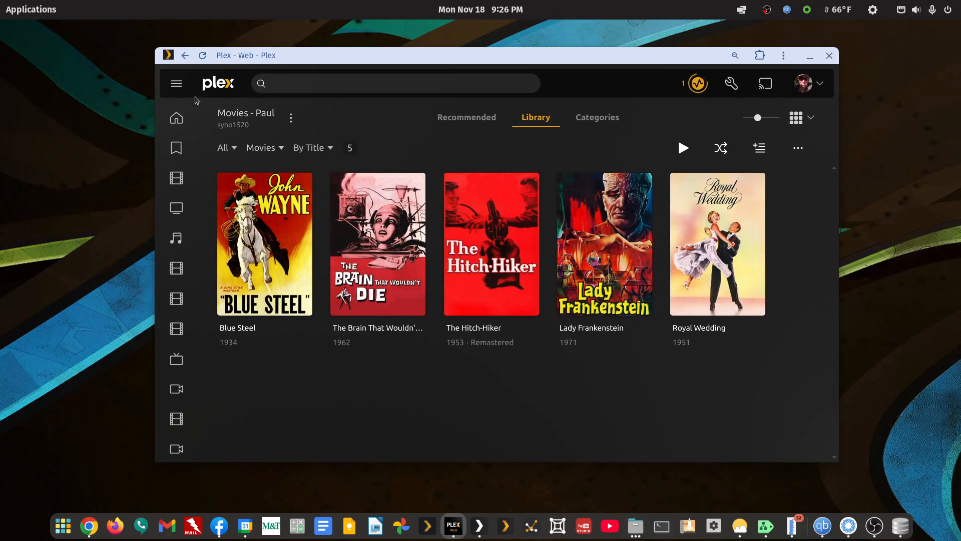
click(185, 55)
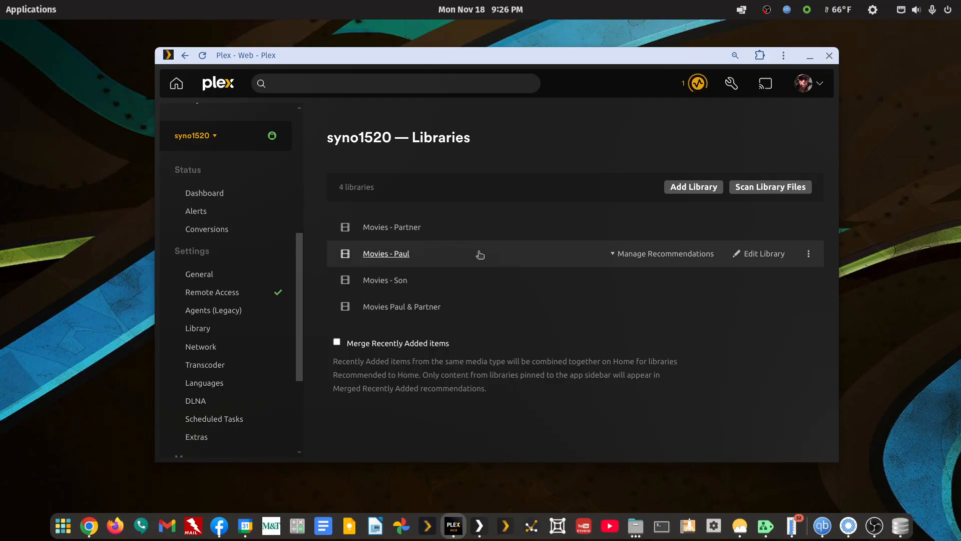
click(756, 254)
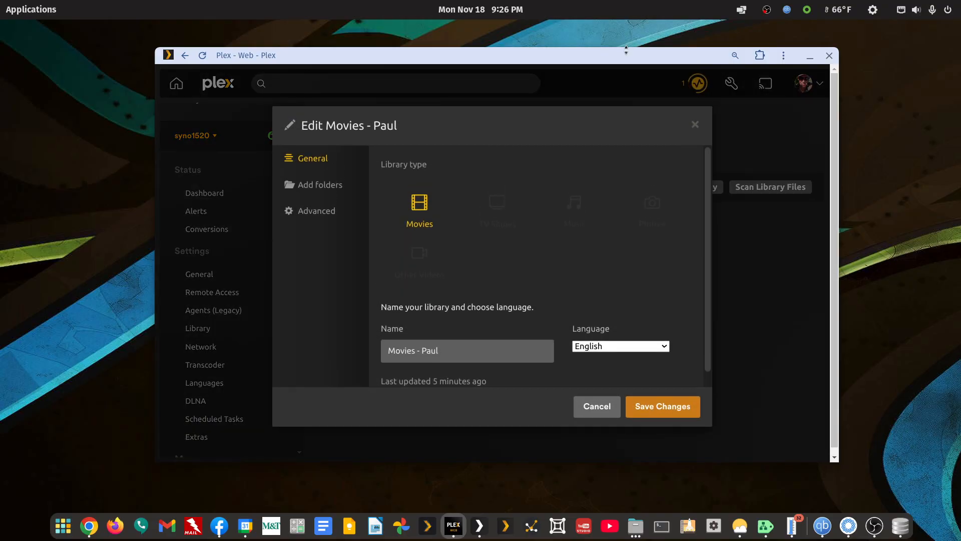
double_click(628, 55)
click(324, 160)
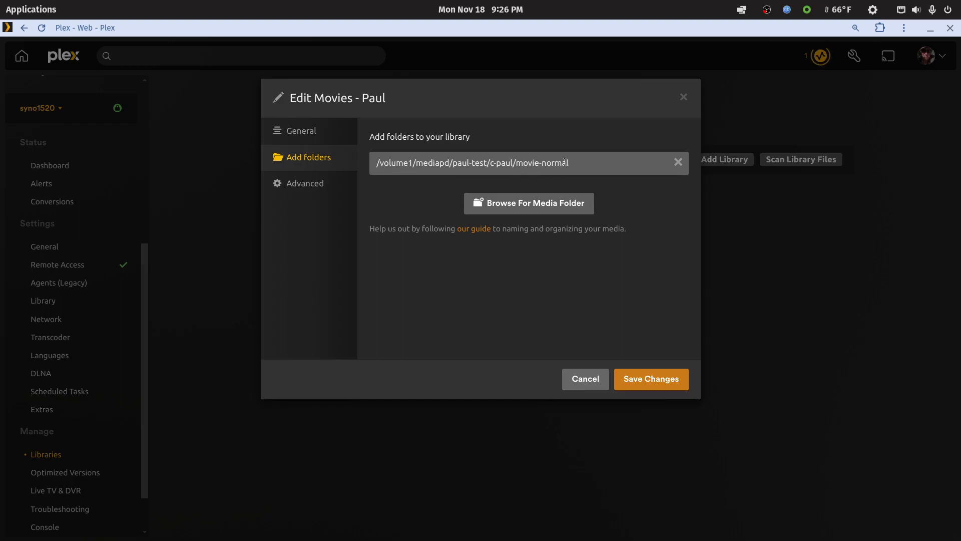
click(581, 379)
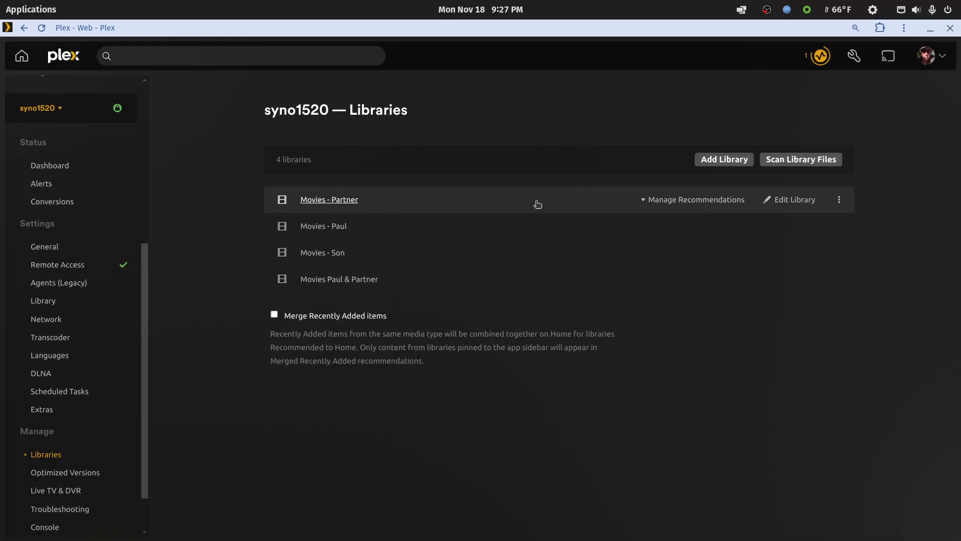
Check which media folder the Movies - Partner library uses, and cancel the library editing.
click(773, 200)
click(335, 165)
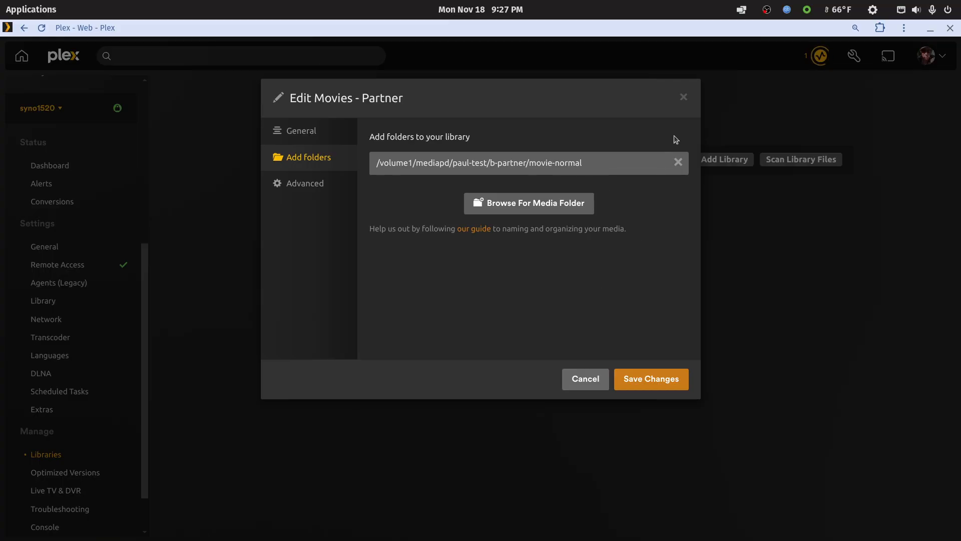
click(583, 371)
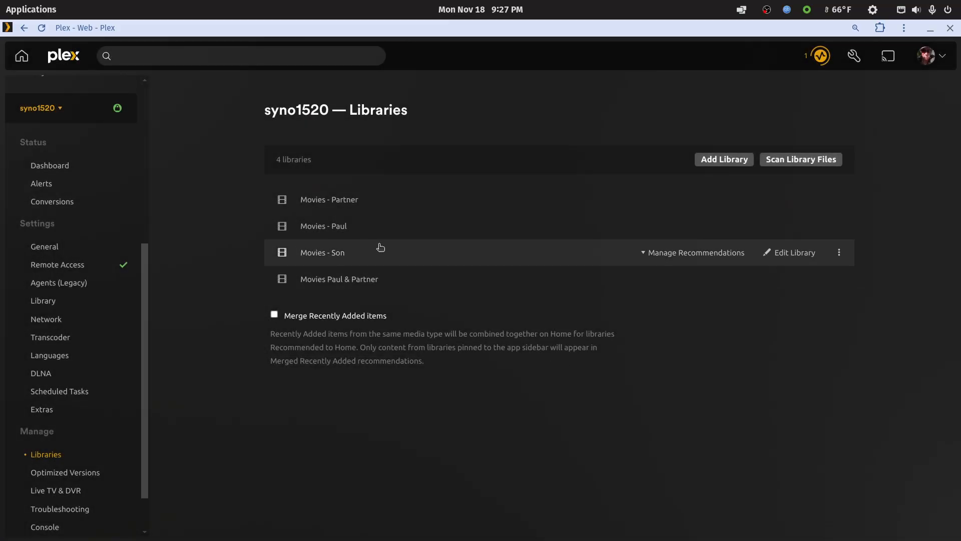
click(704, 256)
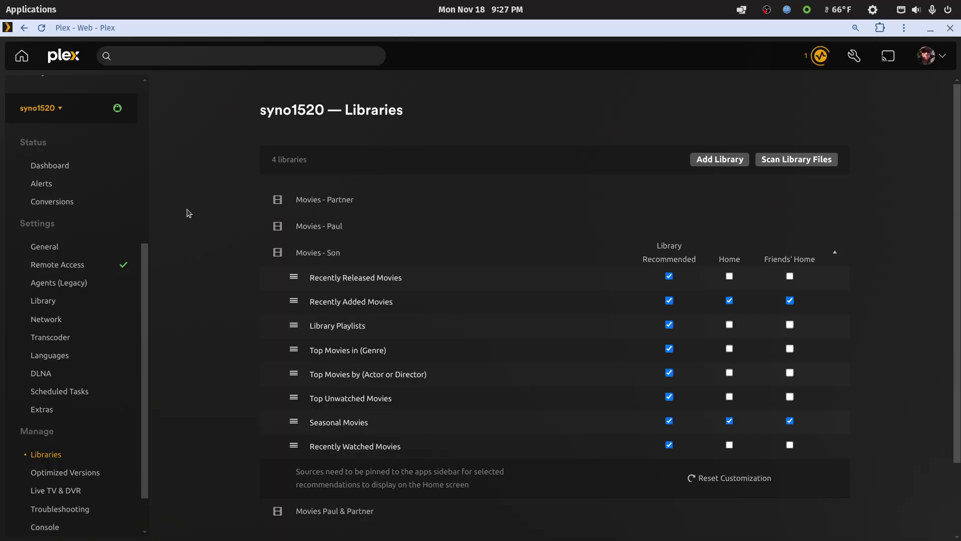
click(304, 253)
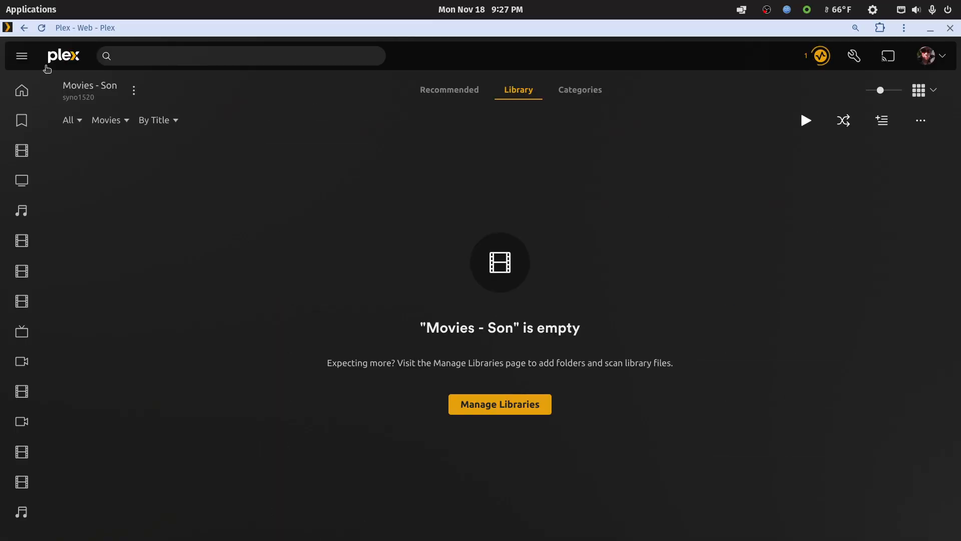
click(27, 28)
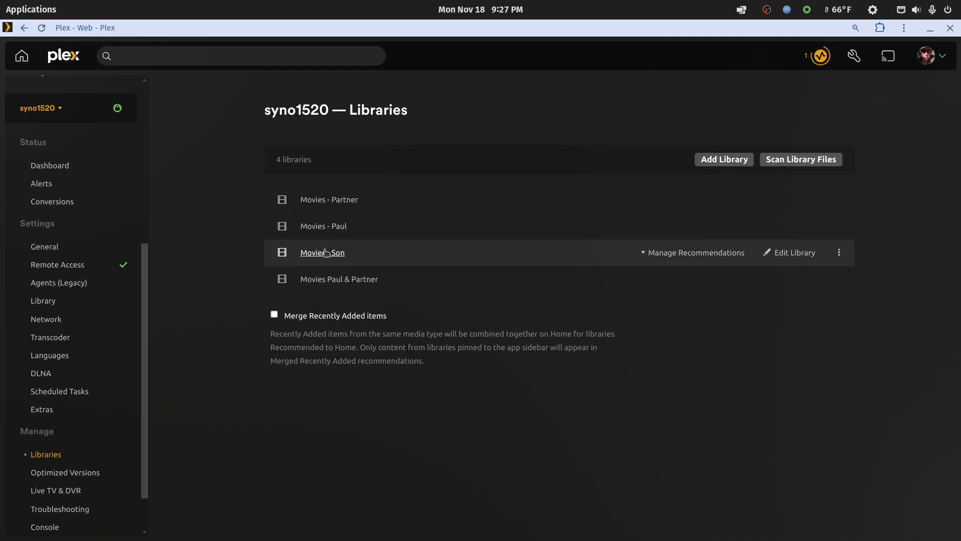
Check which media folder the Movies - Son library uses, and cancel the library editing.
click(790, 252)
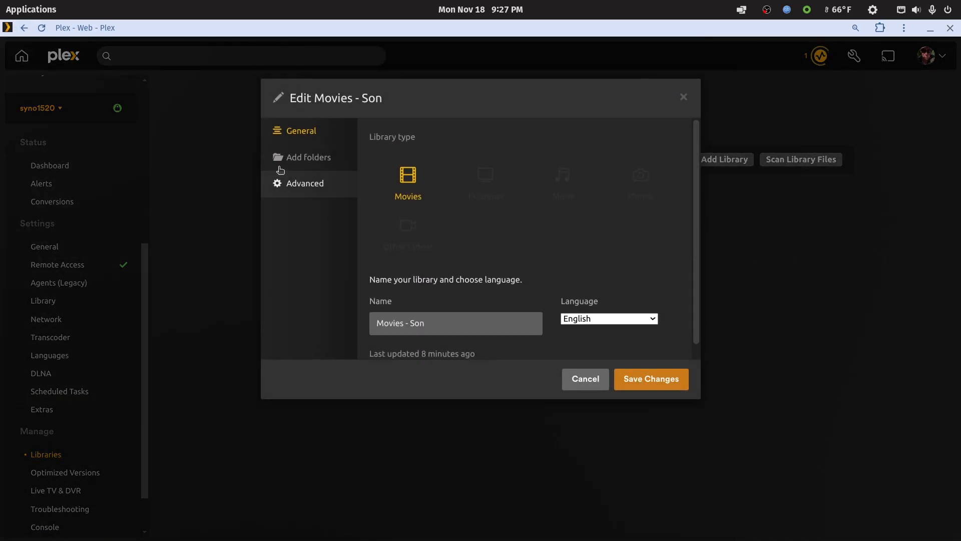
click(294, 159)
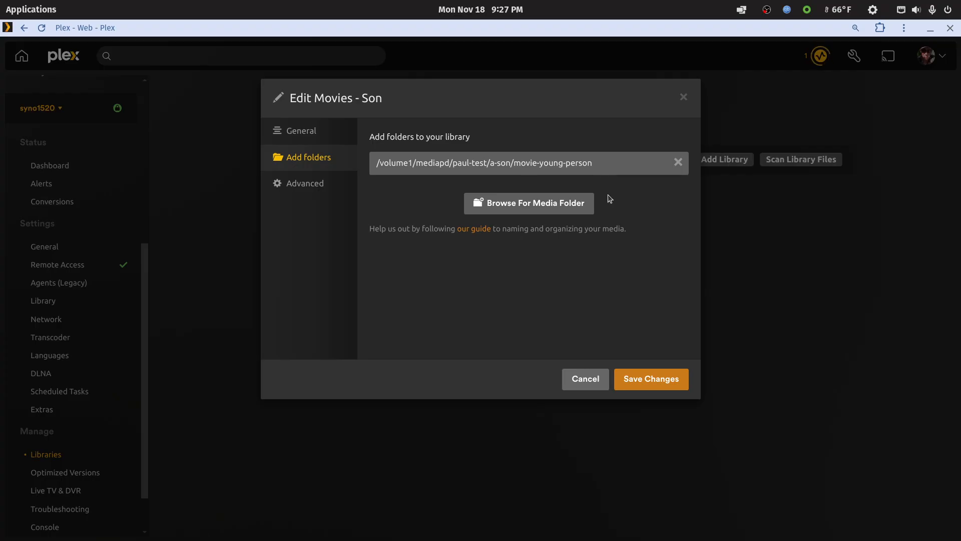
click(585, 380)
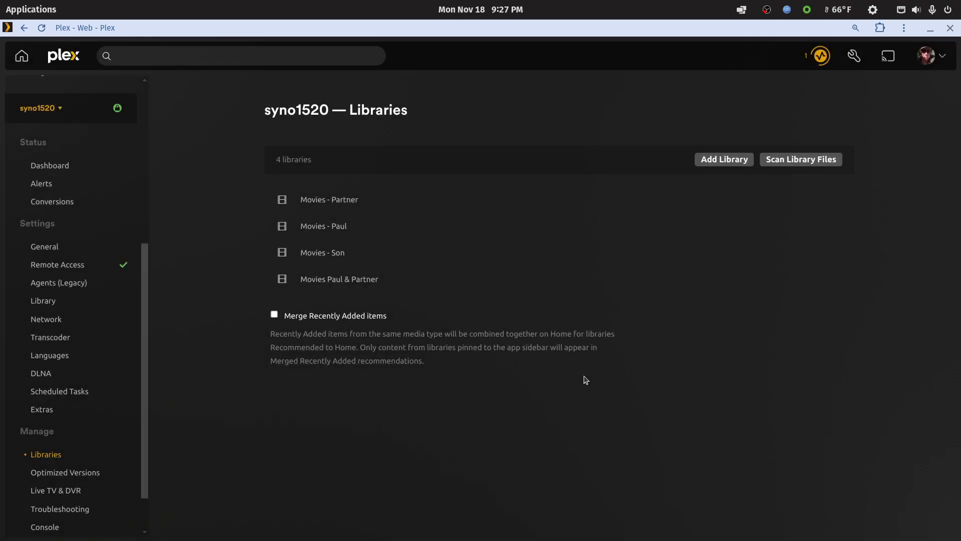
Examine the media folders assigned to the combined owner and partner movie library.
mouse_move(334, 290)
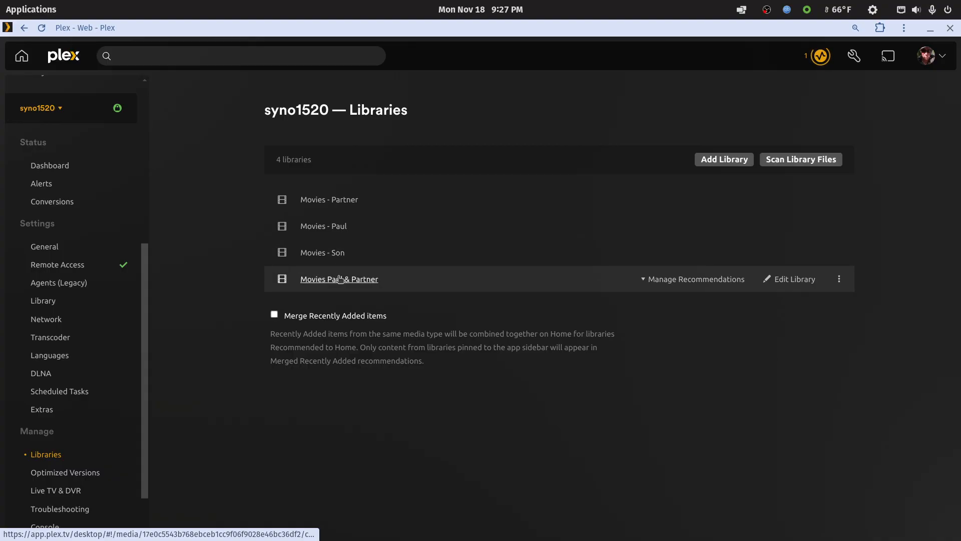
click(785, 282)
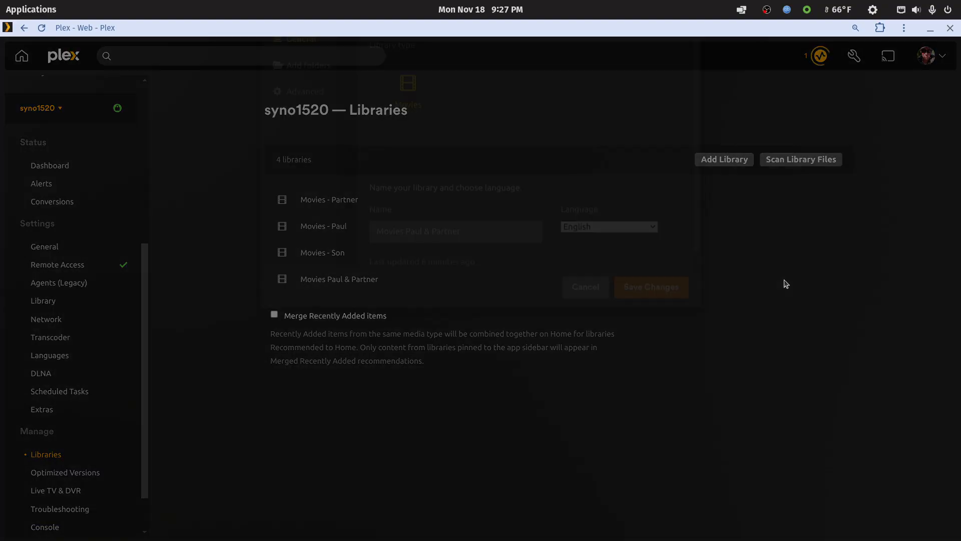
click(328, 164)
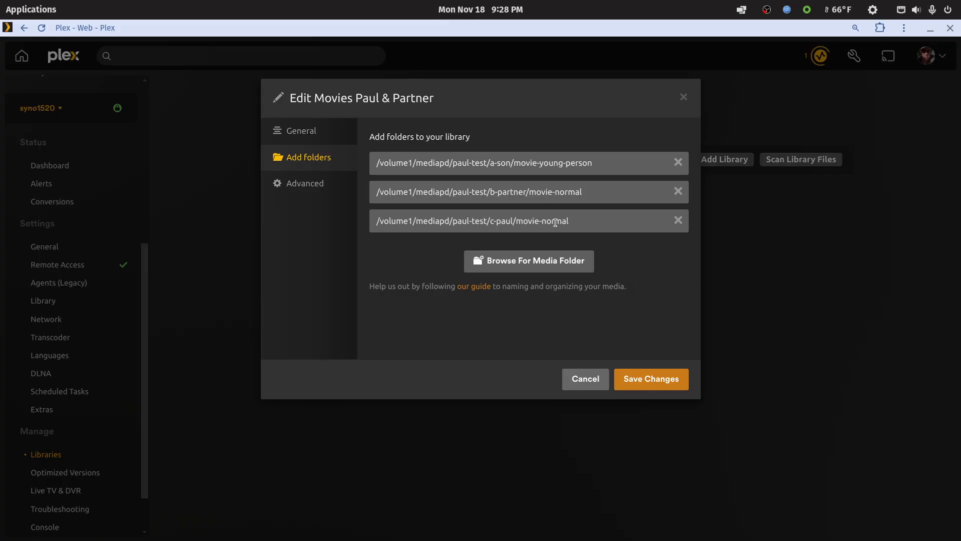
Save the combined owner and partner library's folder settings, browse its movies and return to the library list.
click(651, 379)
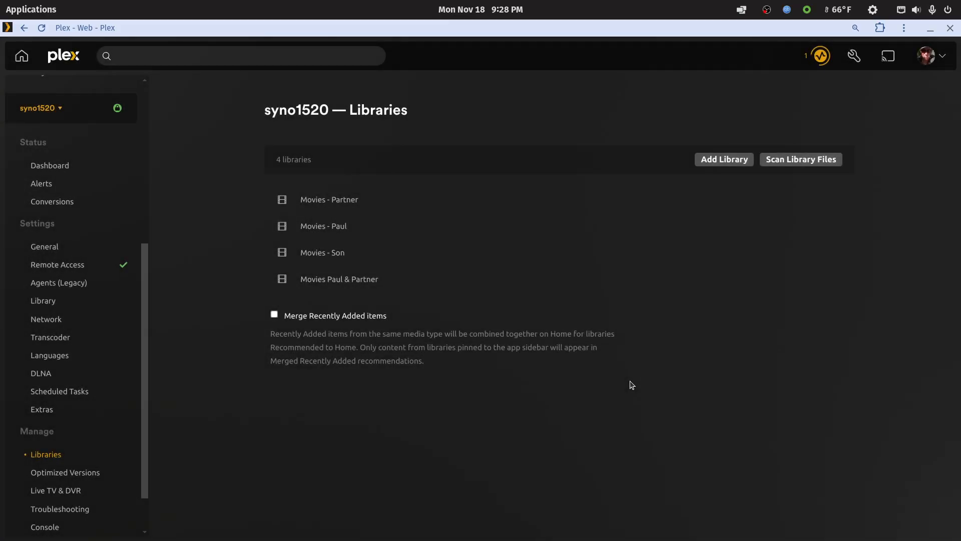
click(340, 279)
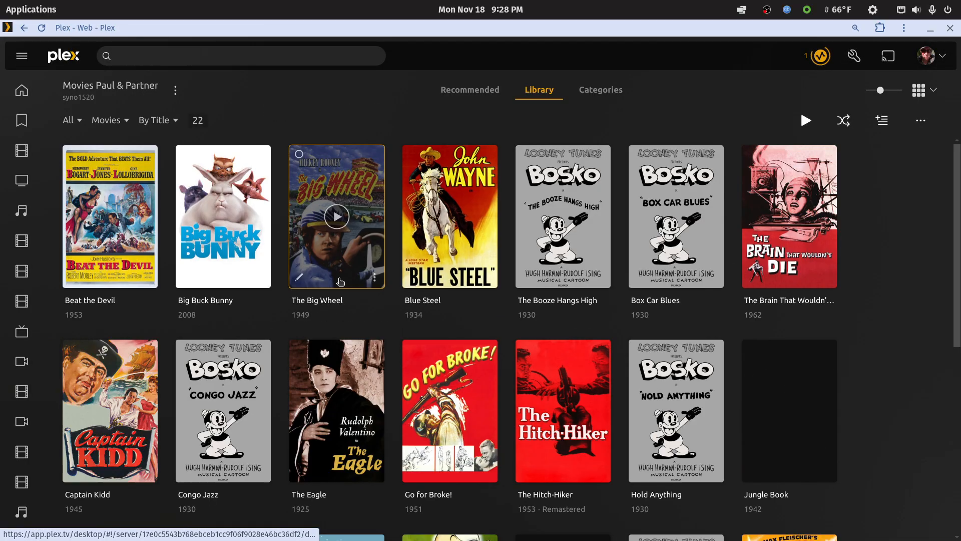
scroll(597, 333, down, 5)
scroll(598, 333, up, 5)
right_click(488, 62)
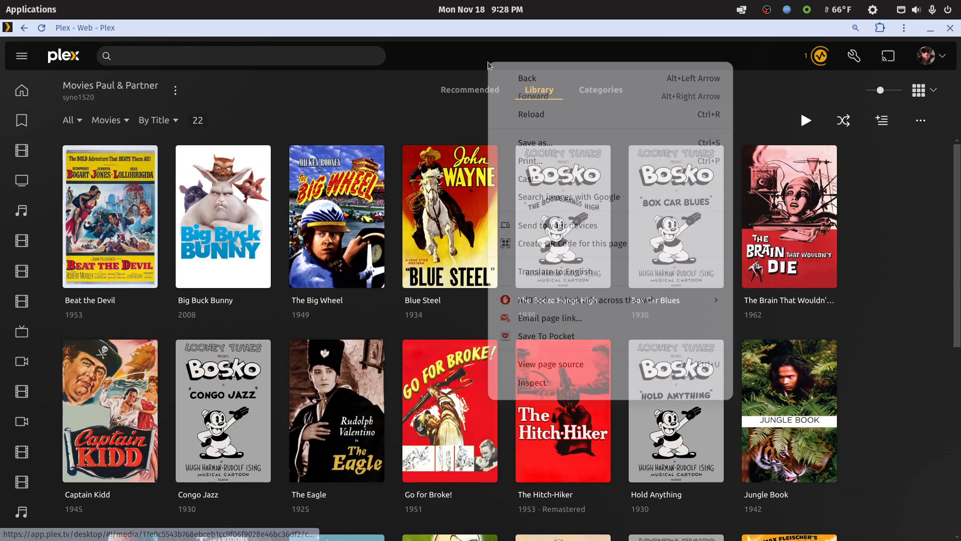
click(502, 78)
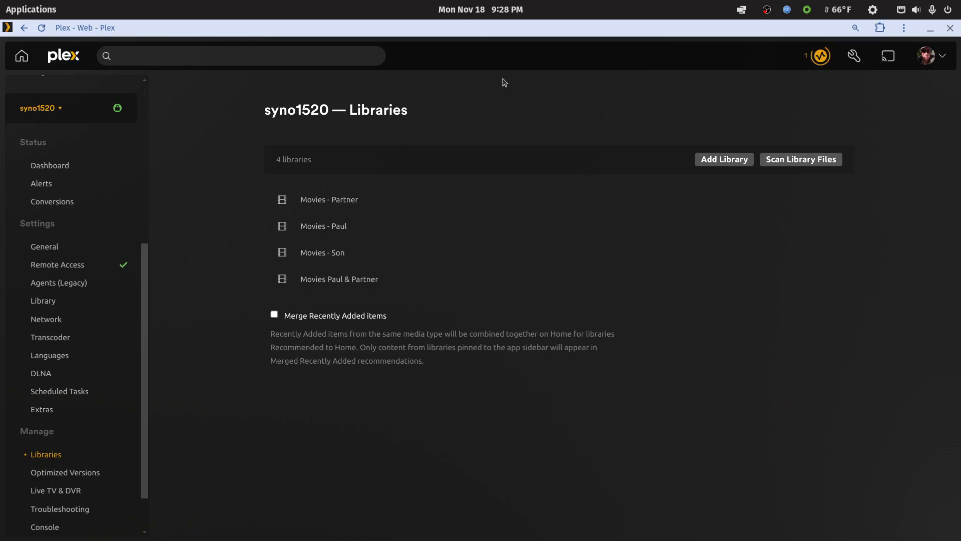
Open the Movies - Son library and scan its library files.
click(312, 254)
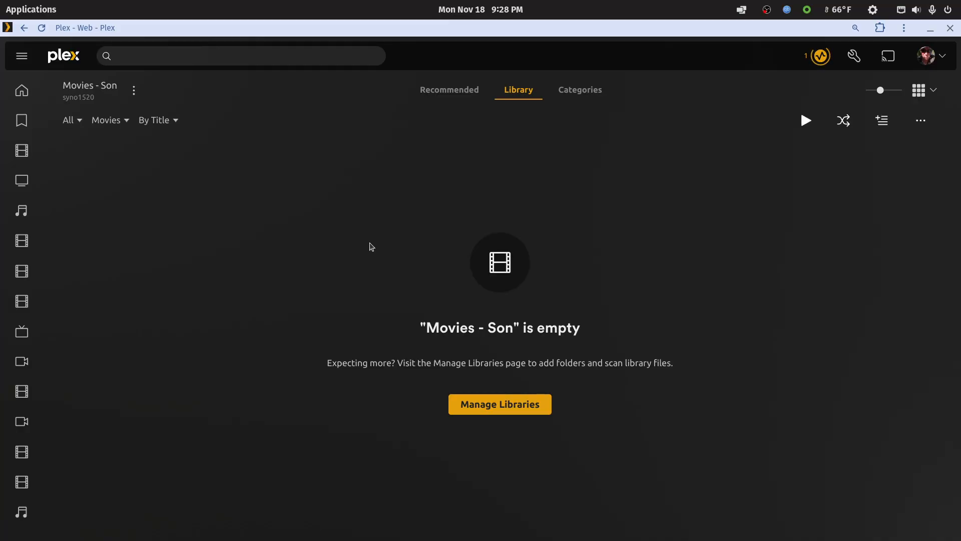
click(470, 93)
click(518, 92)
click(134, 91)
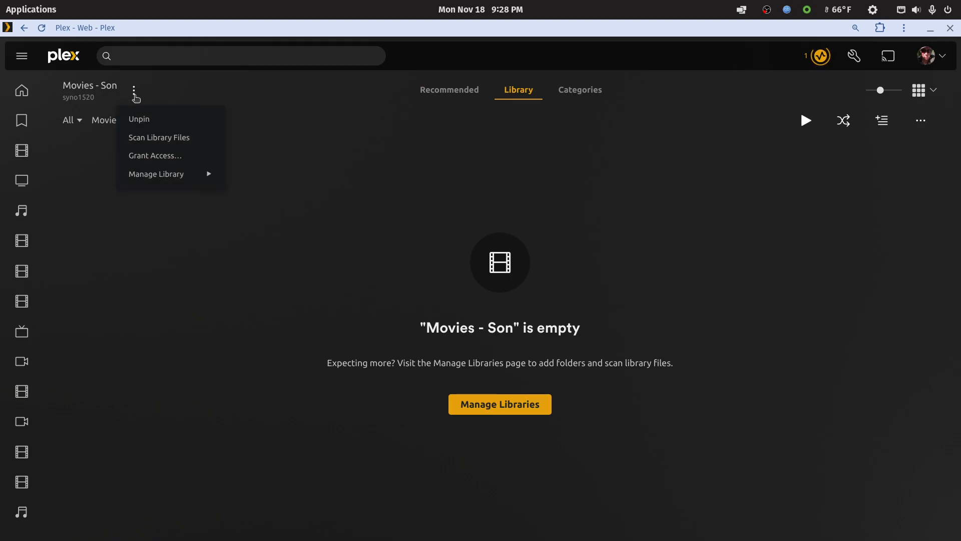
click(141, 137)
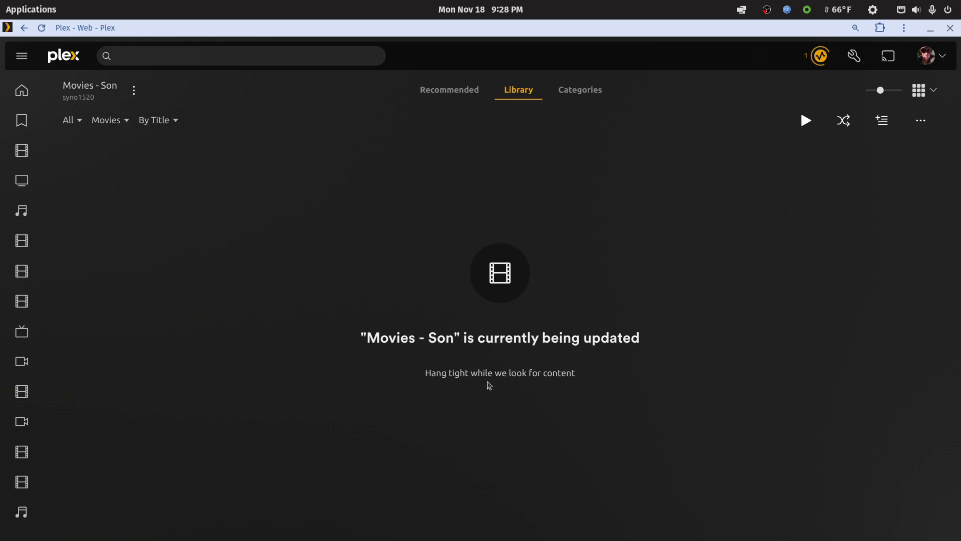
Check the server activity, review the Movies - Son titles and return to the library list.
click(816, 56)
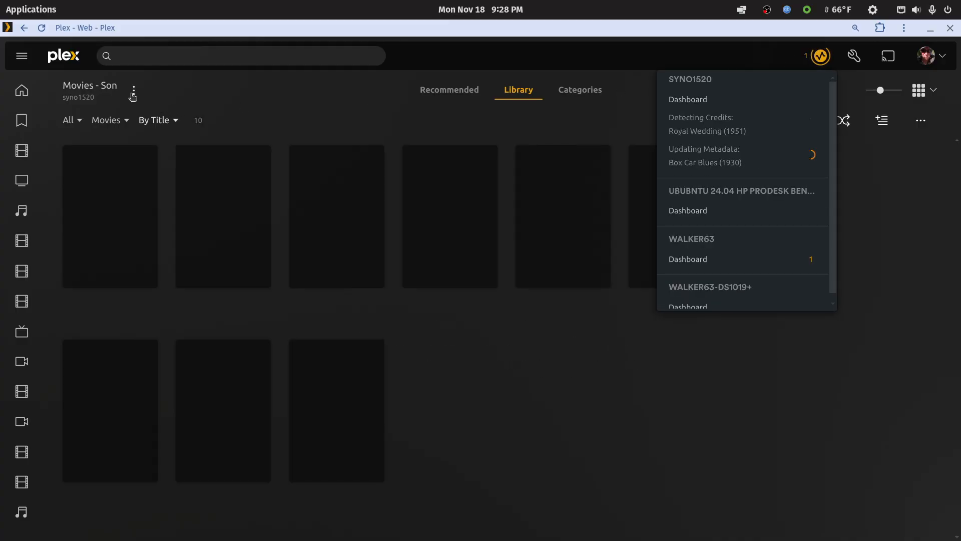
click(504, 354)
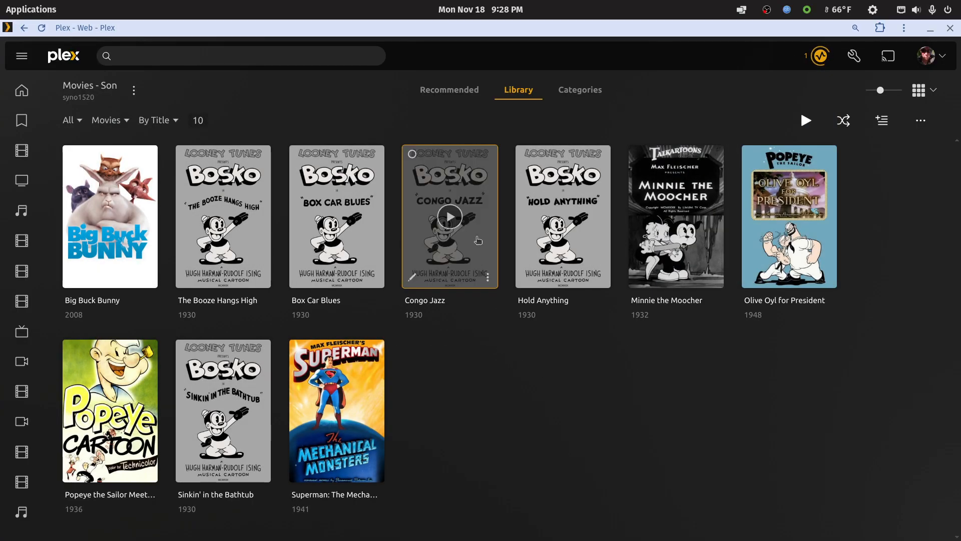
right_click(494, 26)
click(512, 40)
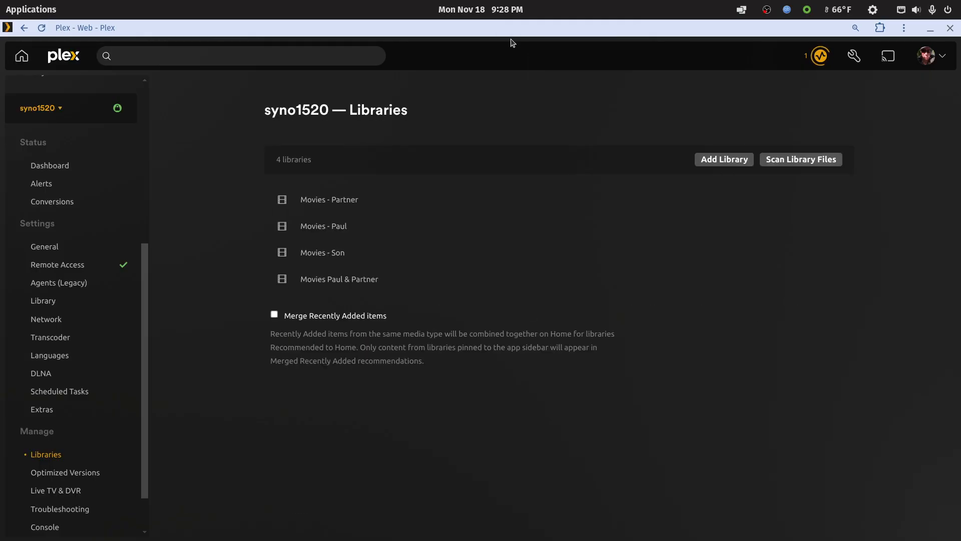
Review the movies in the owner's individual library and in Movies - Partner, returning to the library list.
click(332, 226)
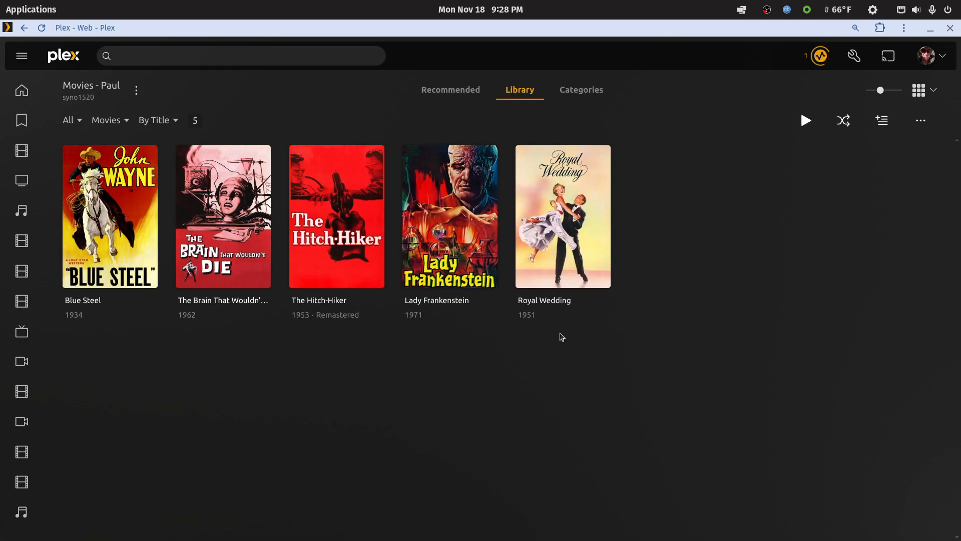
right_click(542, 52)
click(558, 65)
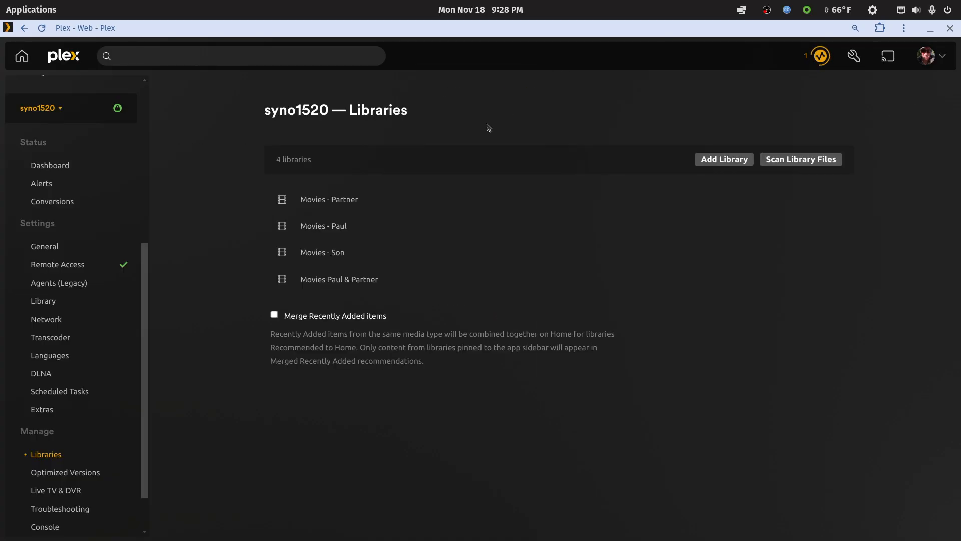
click(342, 202)
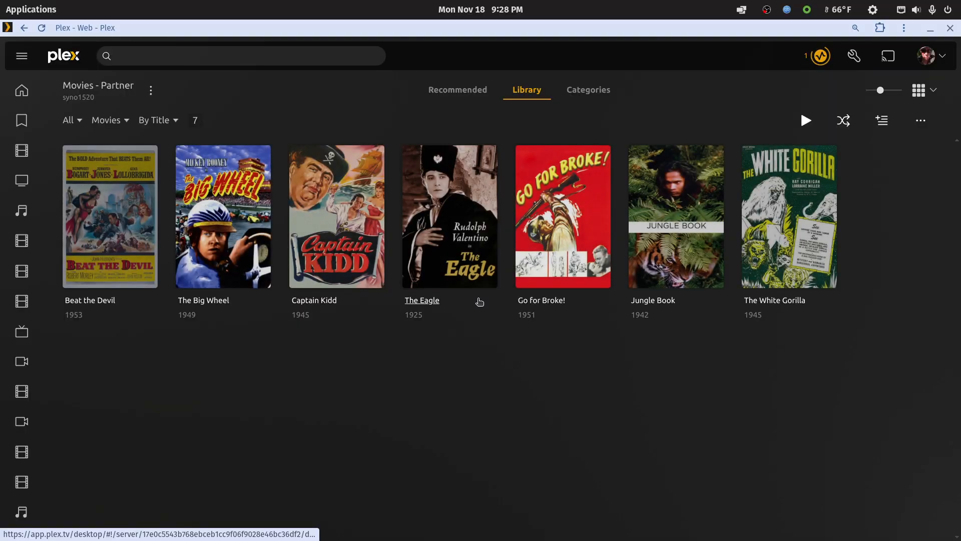
right_click(567, 58)
click(588, 77)
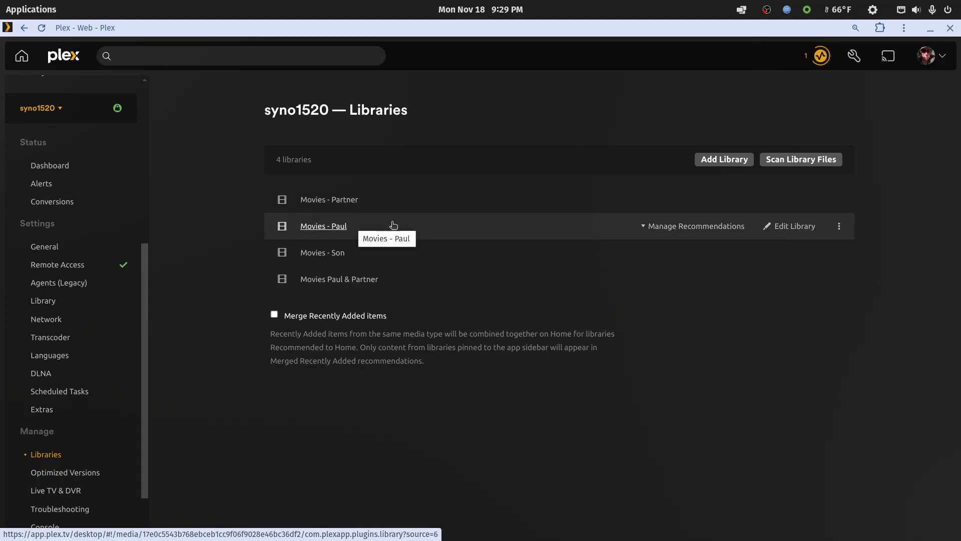
Delete the owner's individual Movies library from the server, confirming the deletion.
click(839, 225)
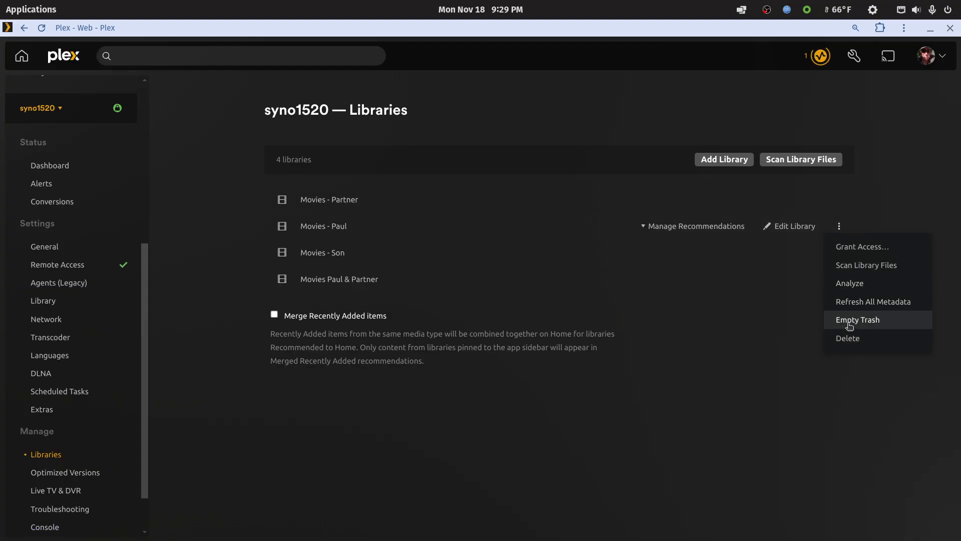
click(848, 338)
click(354, 309)
click(584, 356)
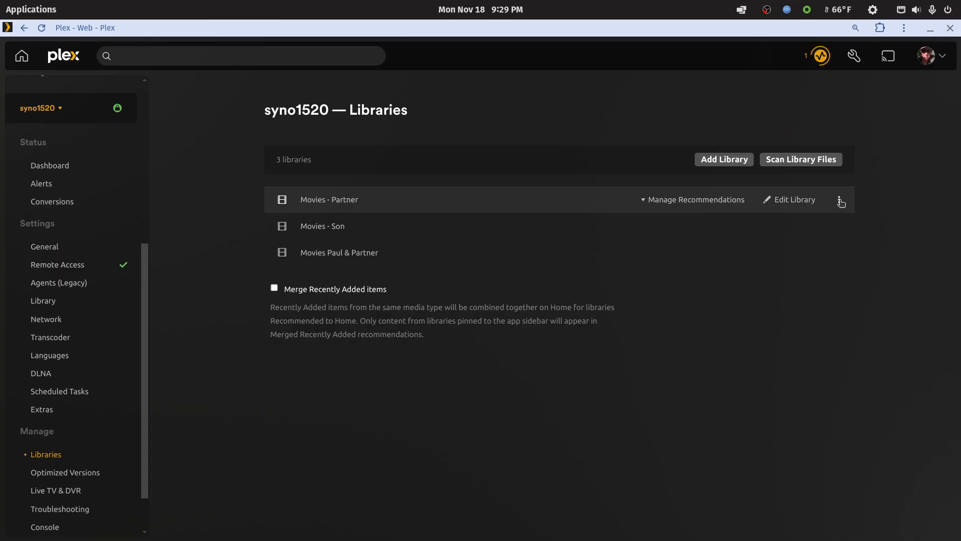
Delete the Movies - Partner library from the server, confirming the deletion.
click(841, 201)
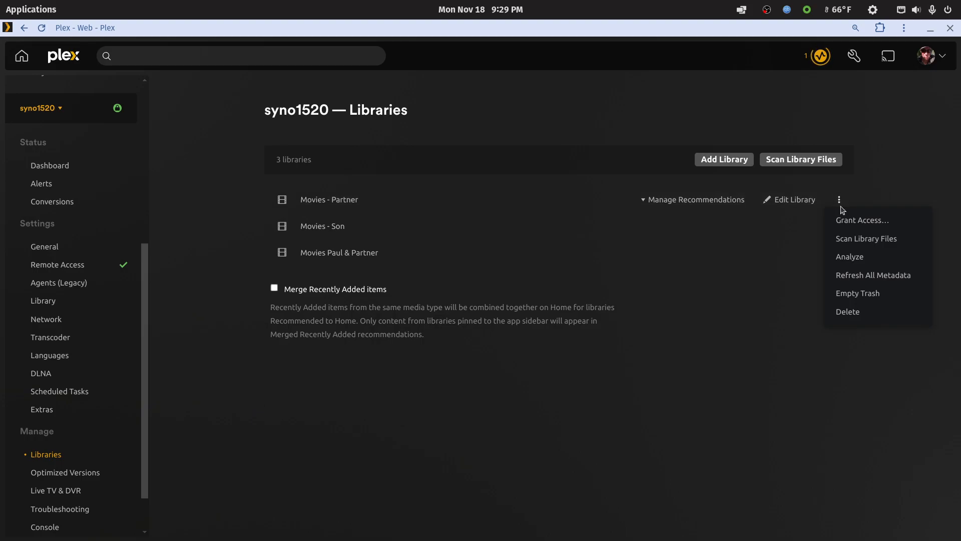
click(849, 311)
click(359, 309)
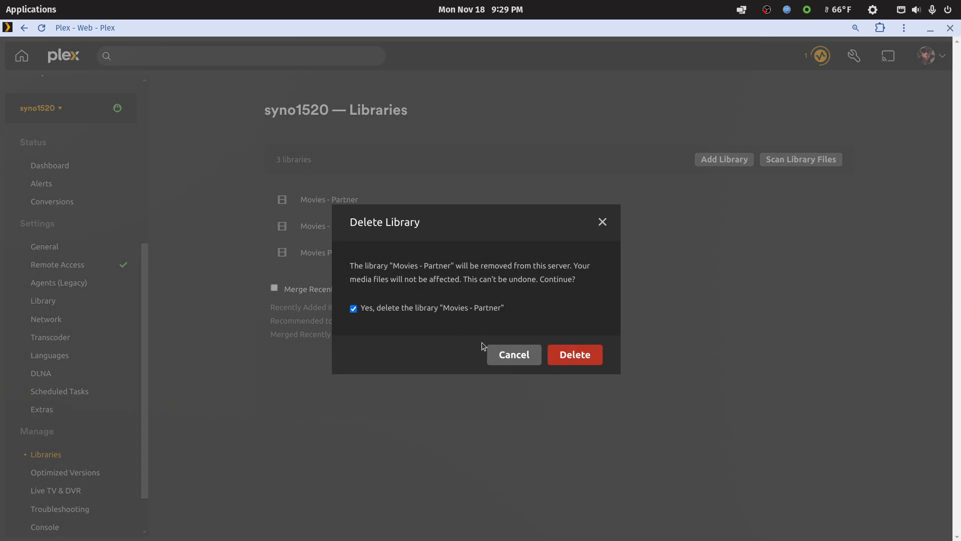
click(586, 356)
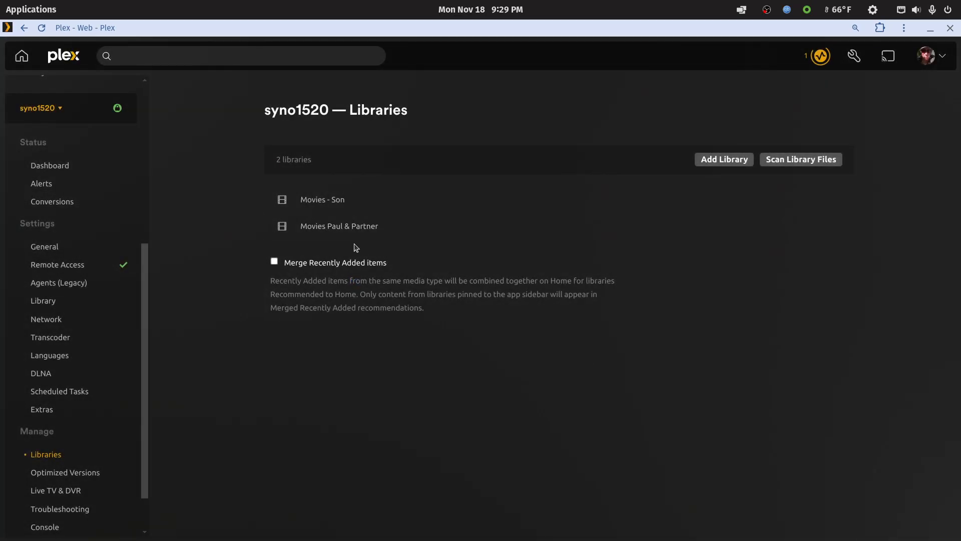
Review the movies in the combined owner and partner library, and return to the library management page.
mouse_move(365, 205)
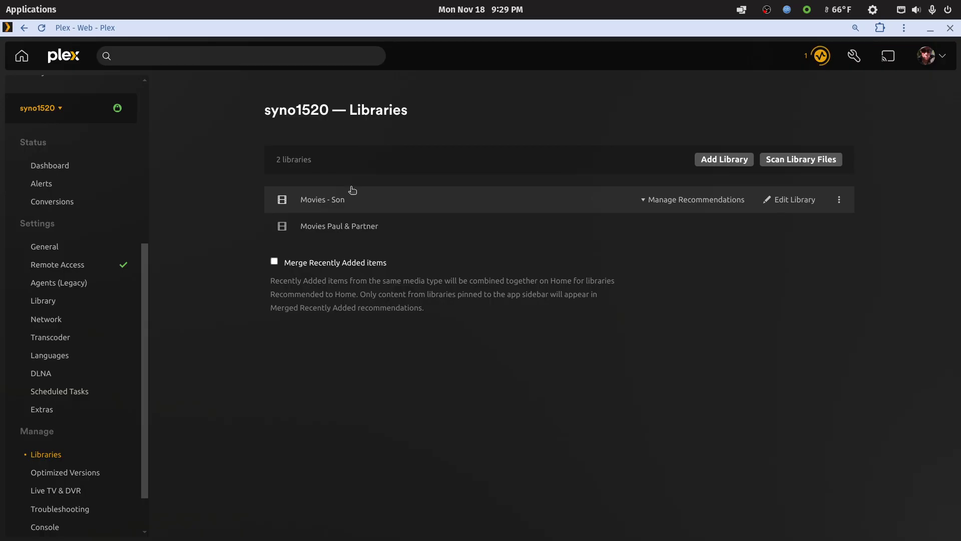
mouse_move(369, 225)
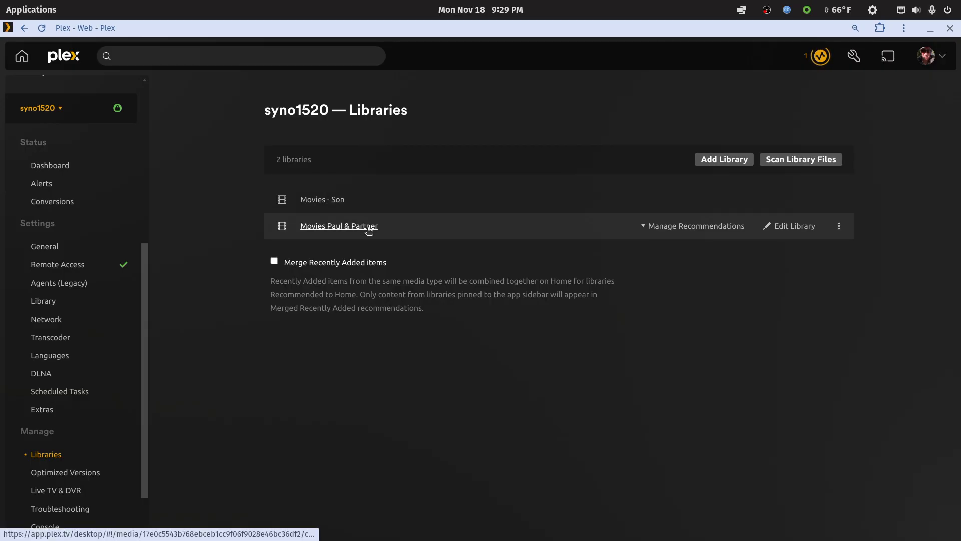
click(368, 228)
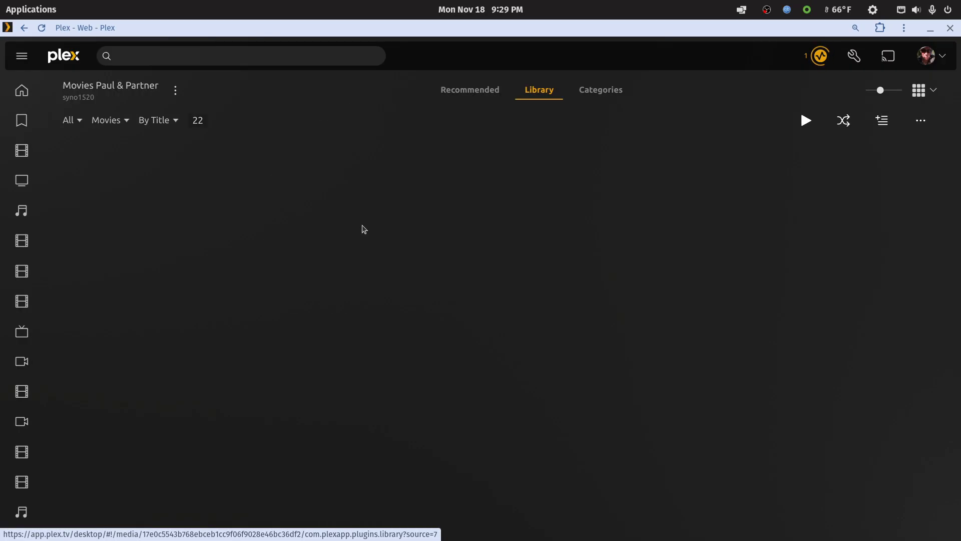
click(23, 29)
click(23, 29)
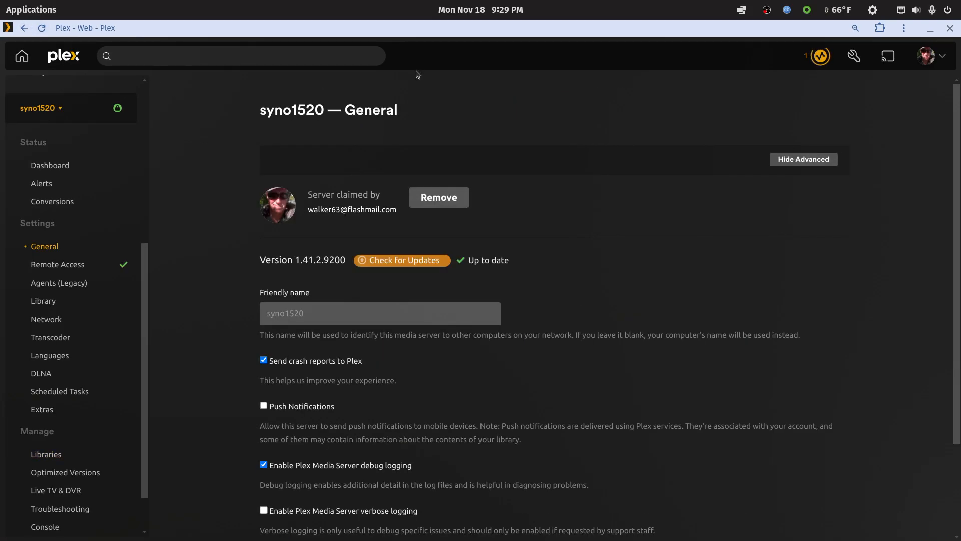
scroll(34, 418, down, 2)
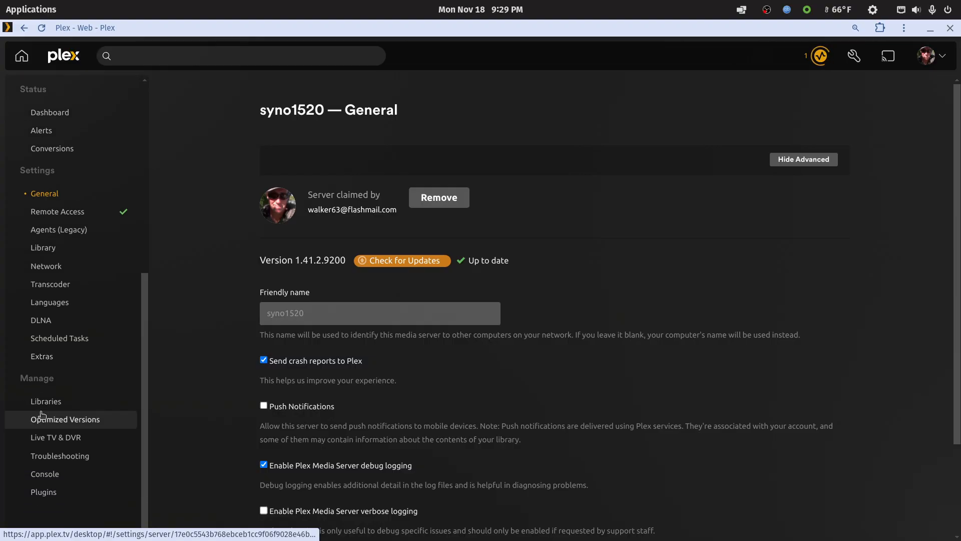
click(65, 401)
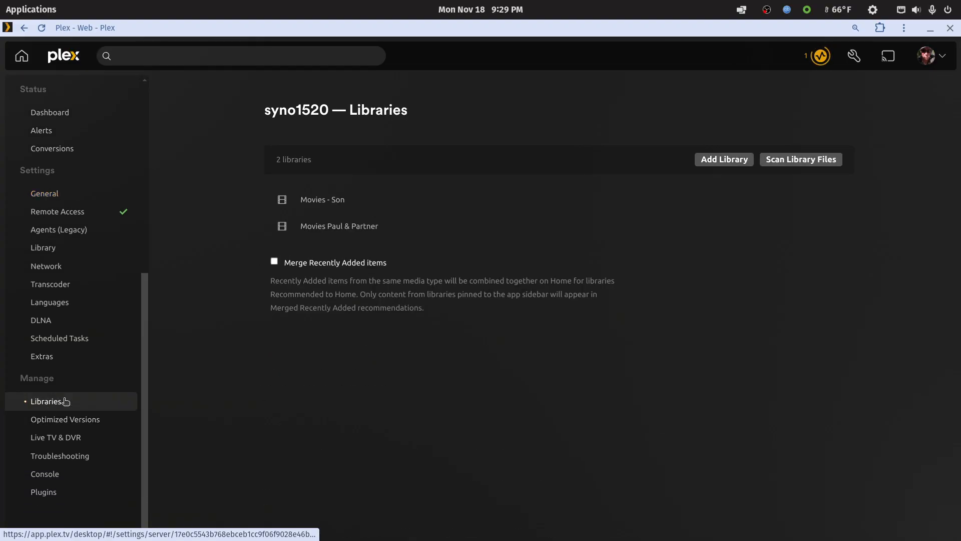
Switch to the file manager, maximize it and open the movie-normal folder inside b-partner.
double_click(797, 28)
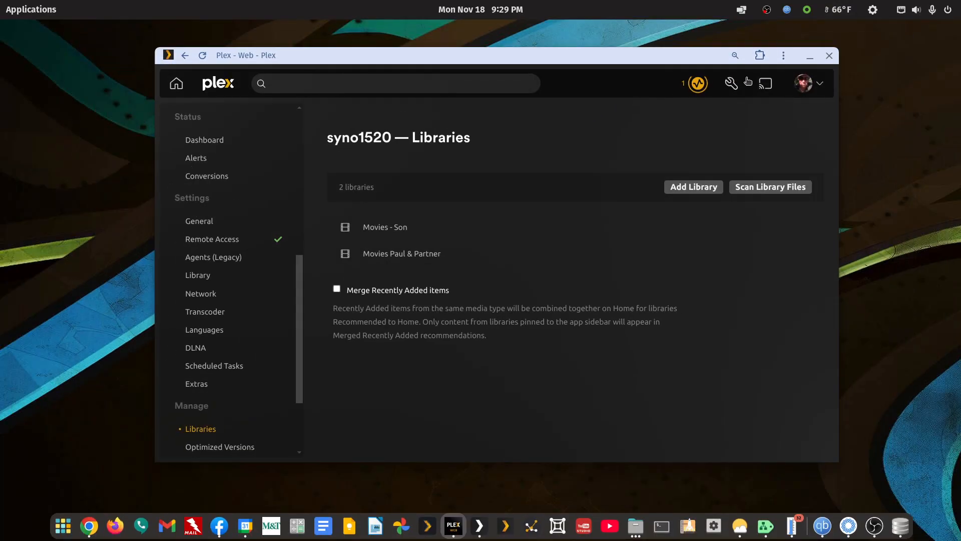
click(811, 55)
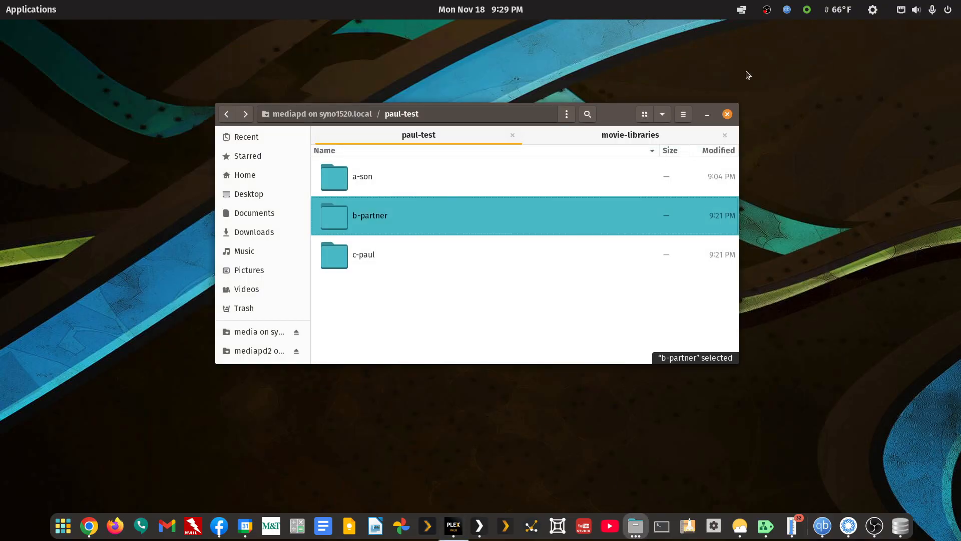
double_click(616, 115)
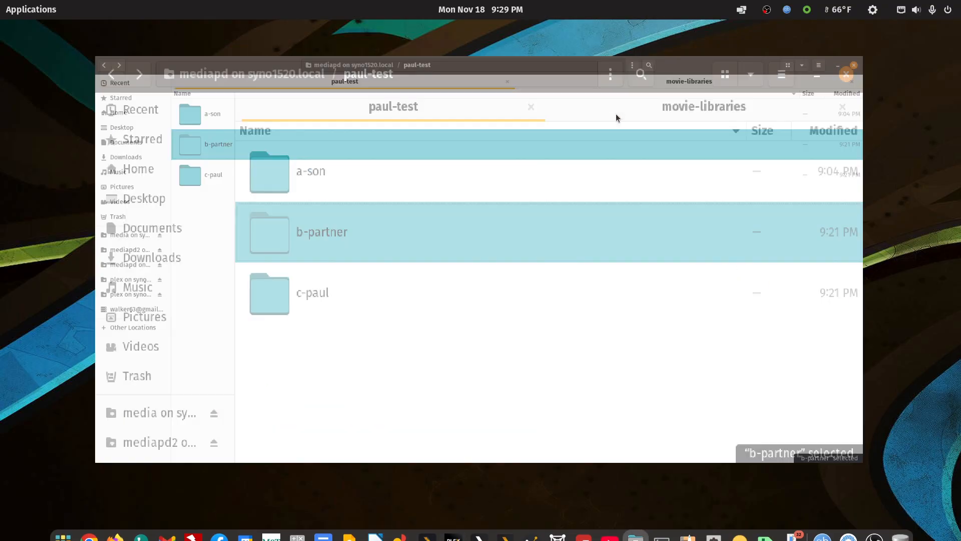
click(272, 307)
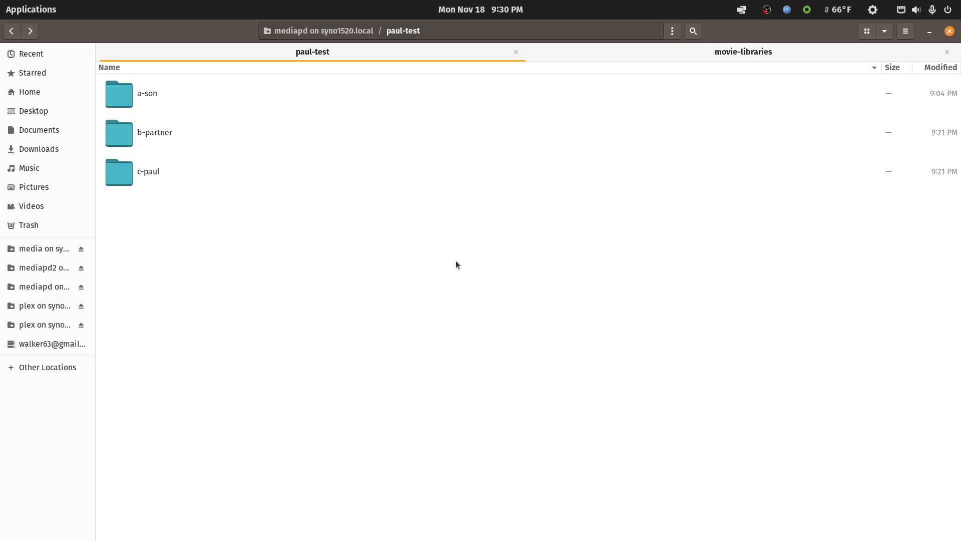
double_click(128, 141)
double_click(170, 93)
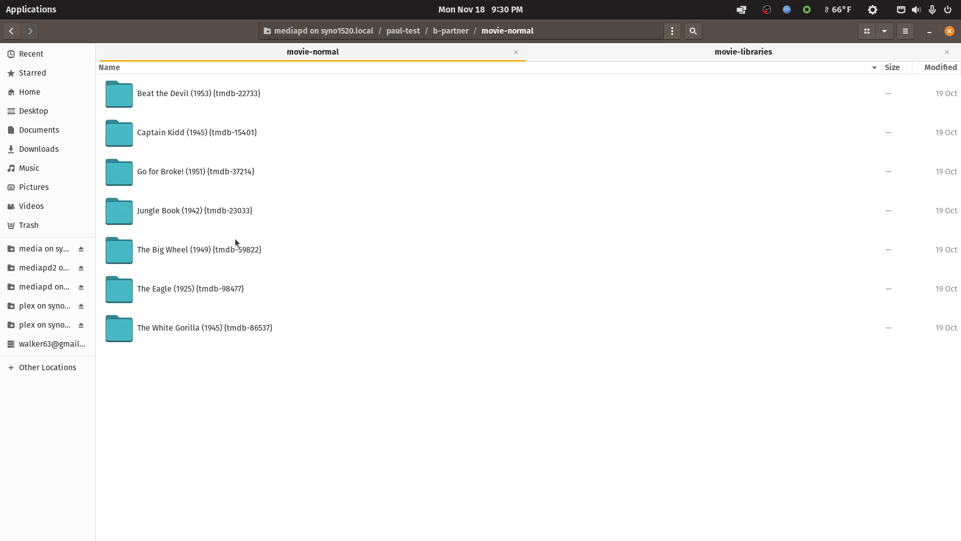
Move the Jungle Book (1942) {tmdb-23033} folder from movie-normal up into b-partner.
right_click(212, 214)
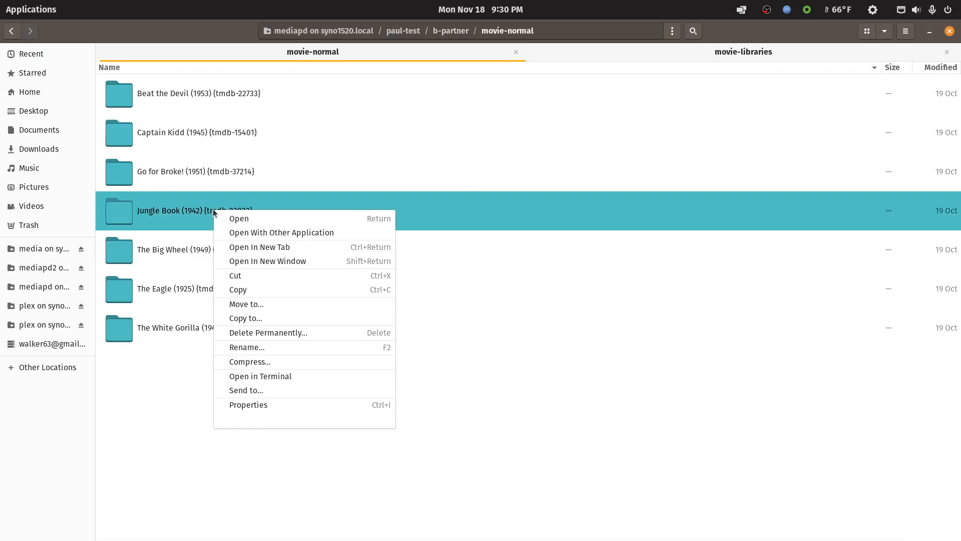
click(236, 276)
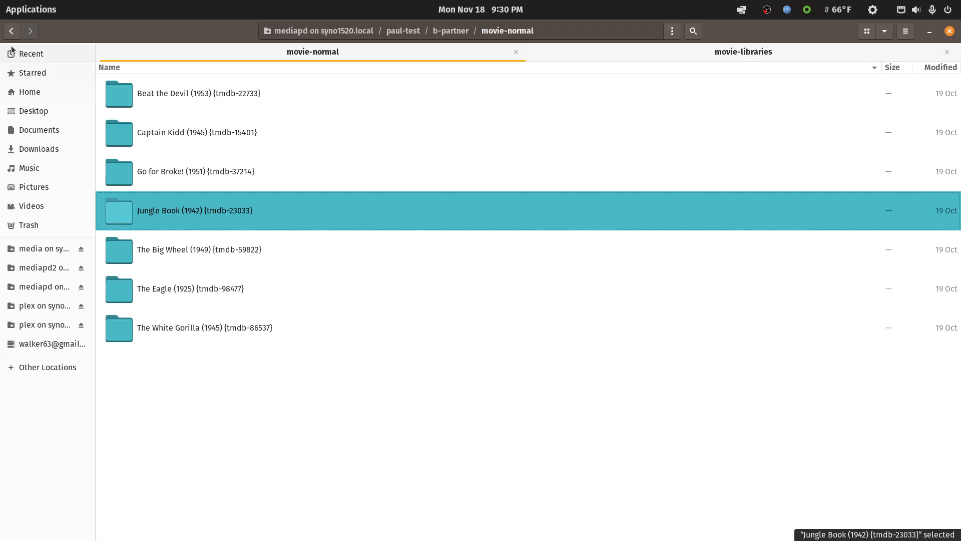
click(11, 31)
right_click(210, 308)
click(230, 346)
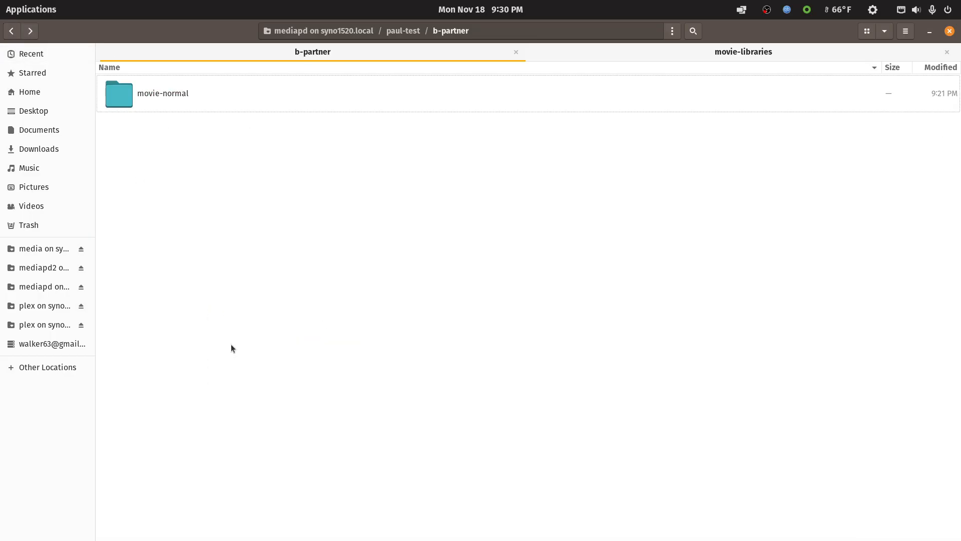
Create a new folder named movie-son inside b-partner.
right_click(232, 265)
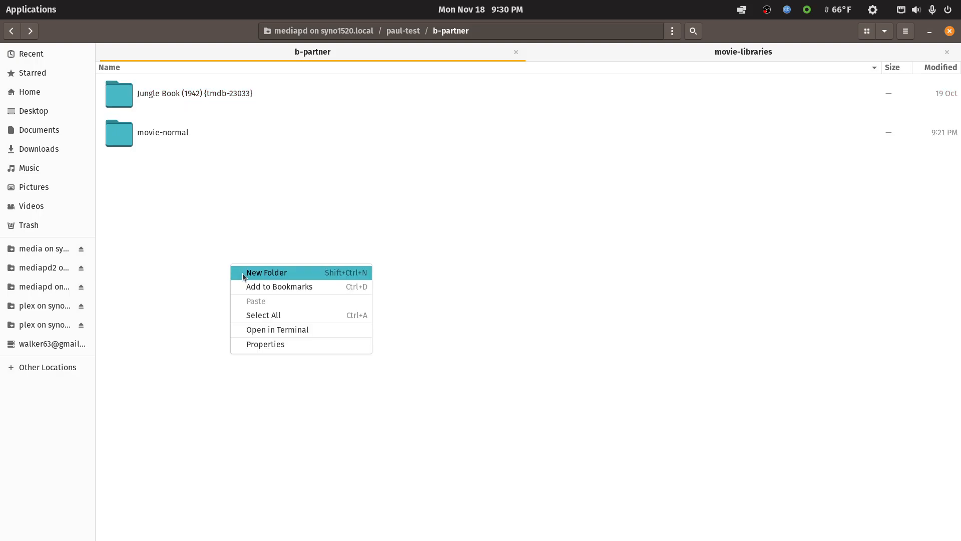
click(245, 275)
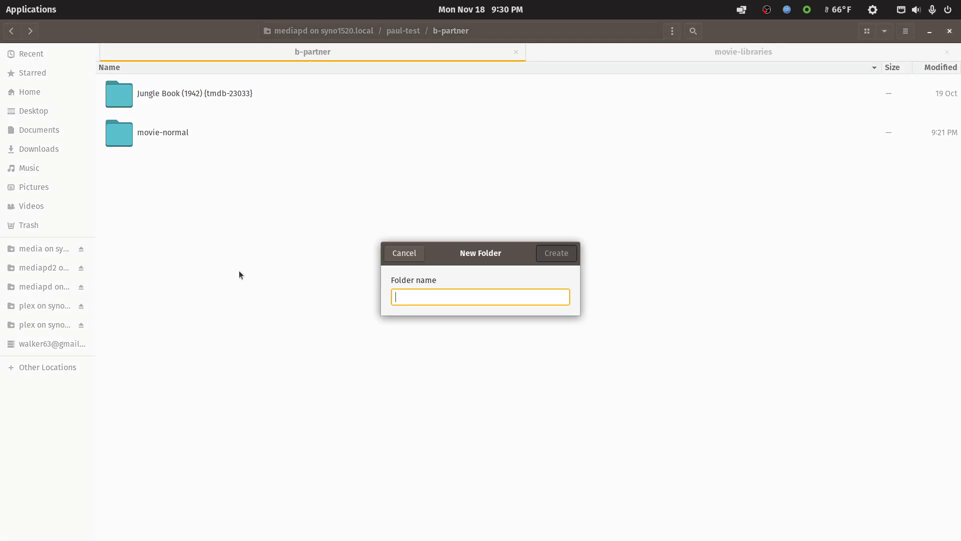
text(movi)
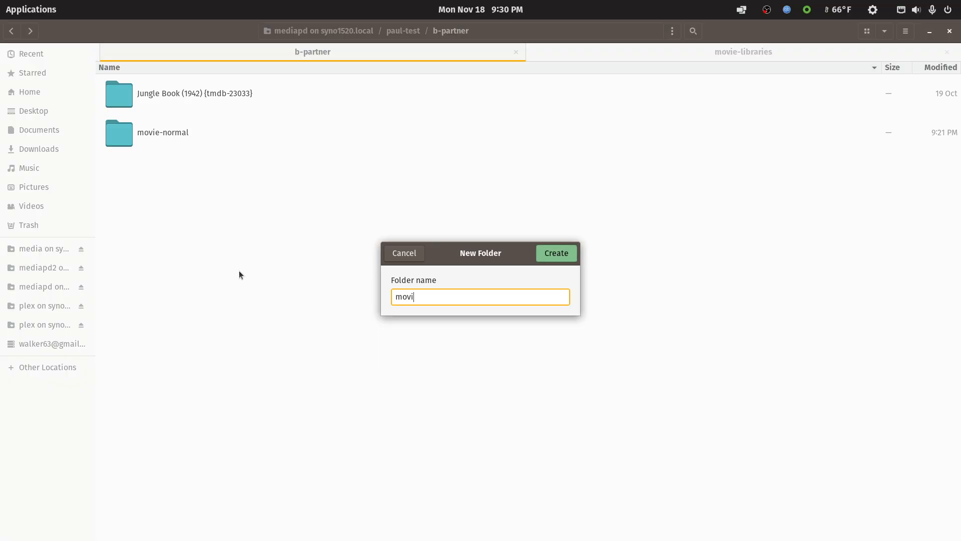
text(e-son)
key(Return)
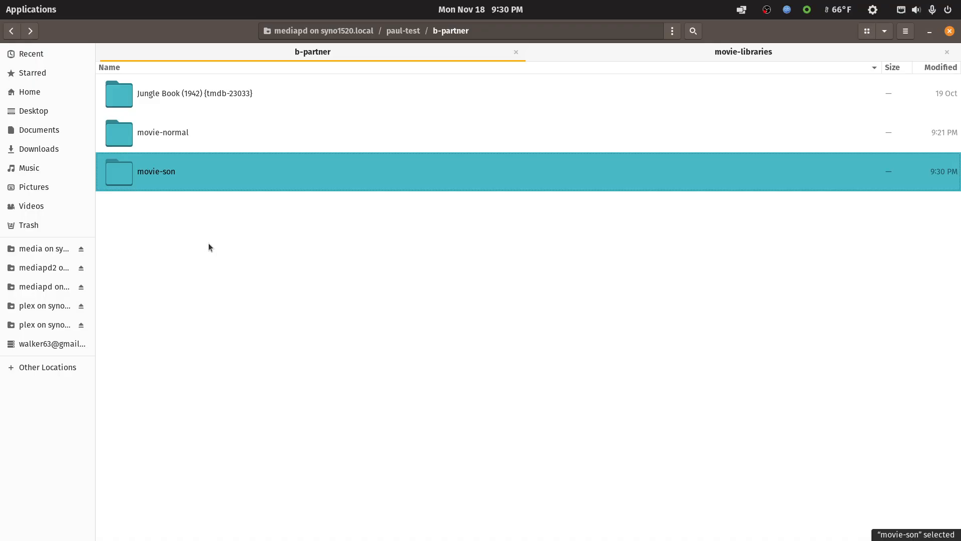
Move the Jungle Book (1942) {tmdb-23033} folder into the movie-son folder in b-partner.
right_click(190, 92)
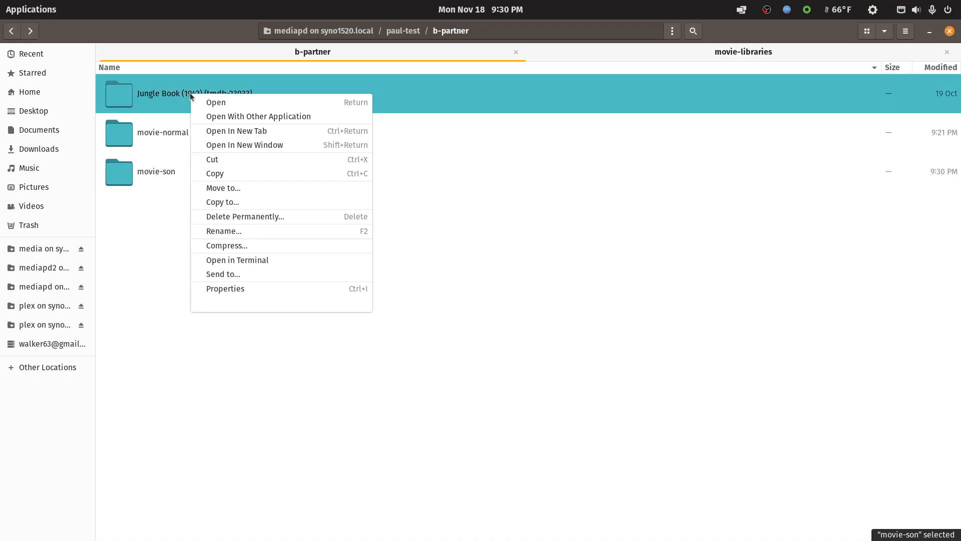
click(209, 158)
right_click(152, 168)
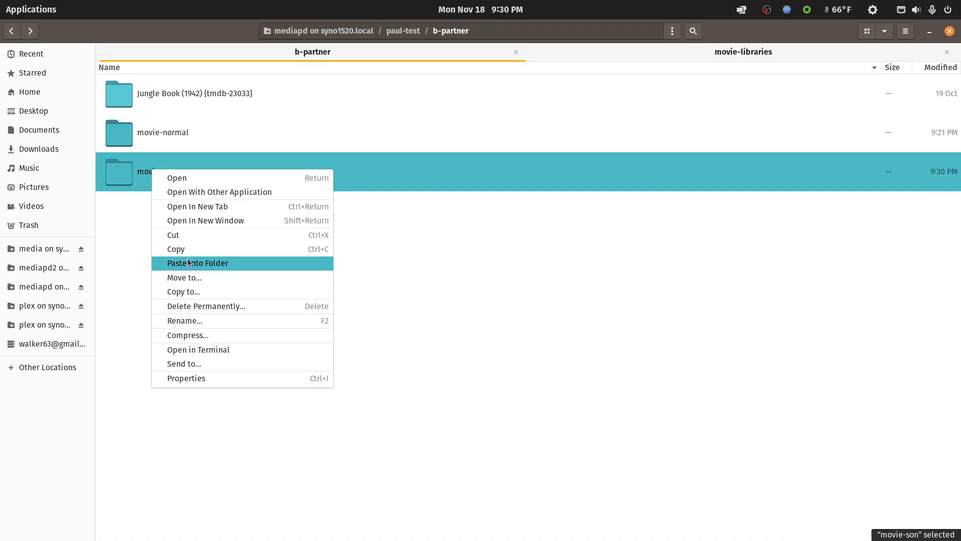
click(187, 258)
Move the Royal Wedding (1951) {imdb-tt0043983} folder out of the owner's movie-normal folder, one level up into the owner's folder.
click(11, 31)
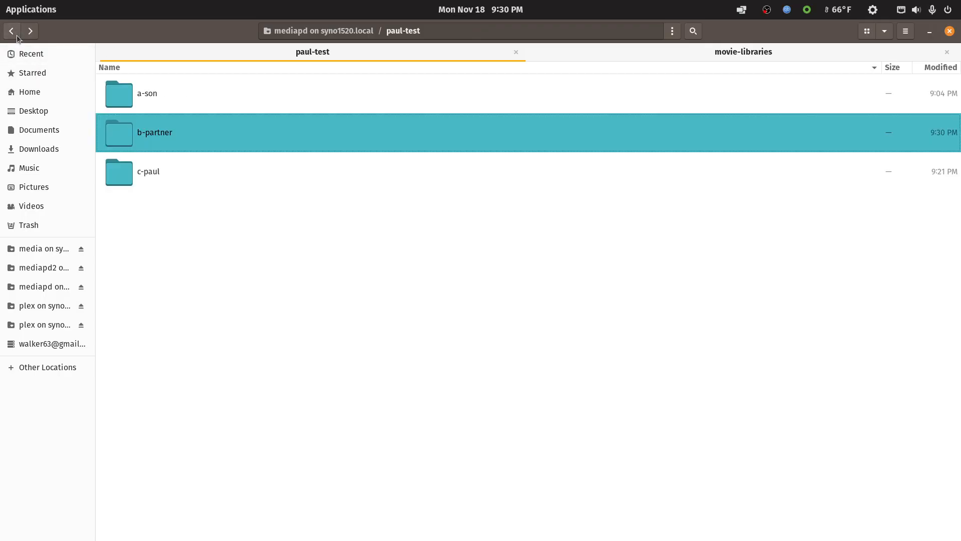
double_click(147, 180)
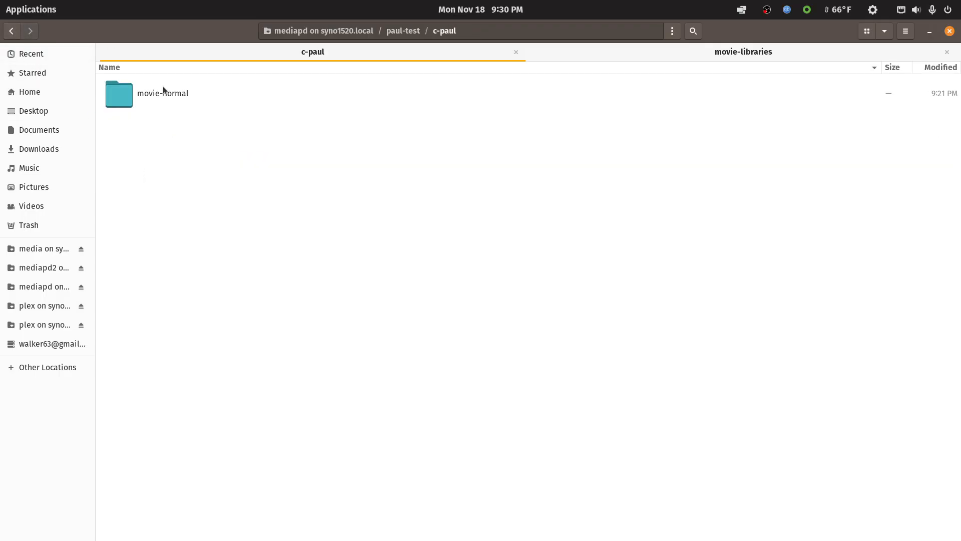
double_click(163, 91)
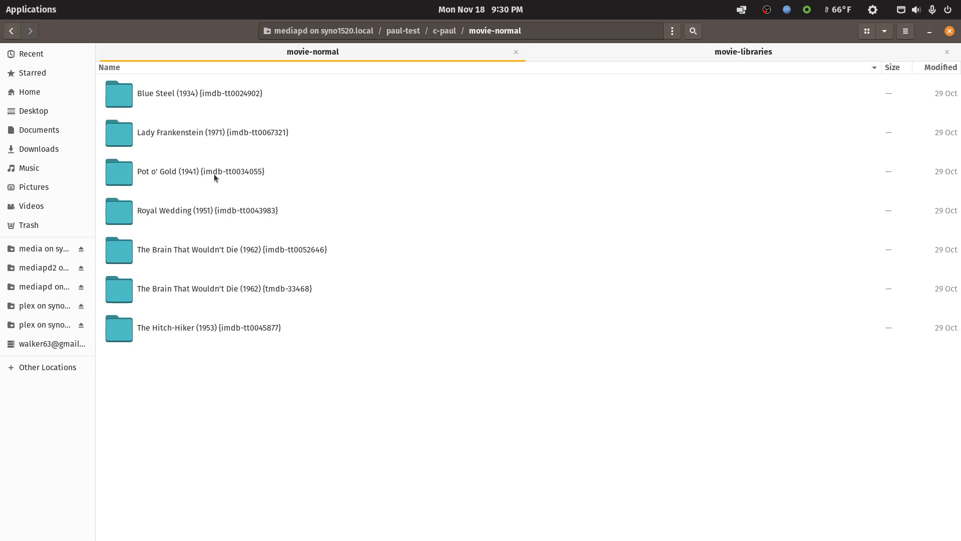
right_click(213, 208)
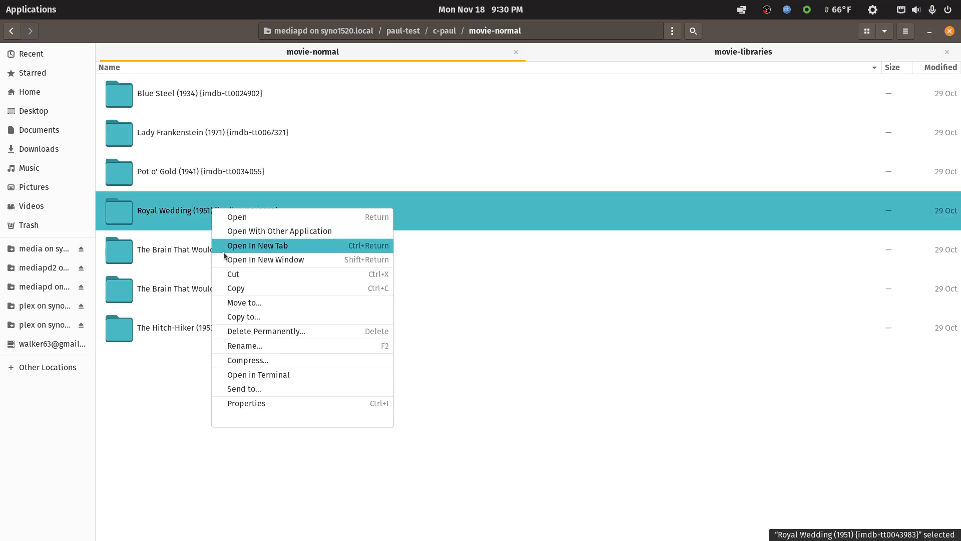
click(226, 275)
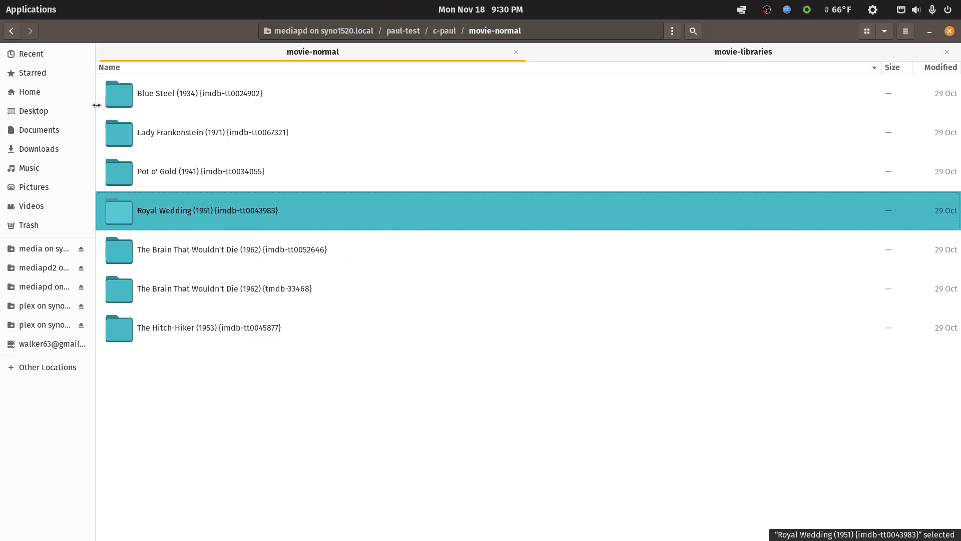
click(11, 31)
right_click(179, 252)
click(204, 289)
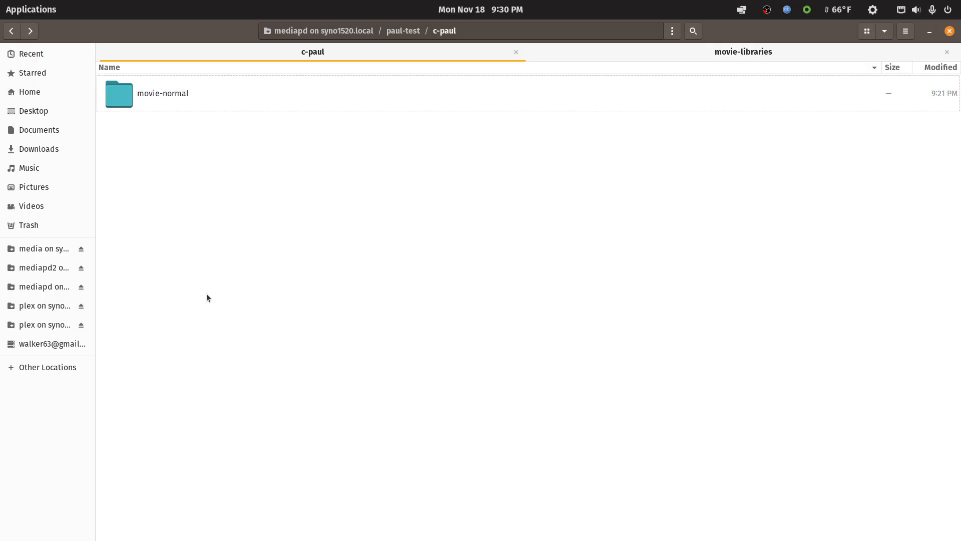
Create a new folder named movie-kids inside the owner's folder.
right_click(255, 309)
click(274, 320)
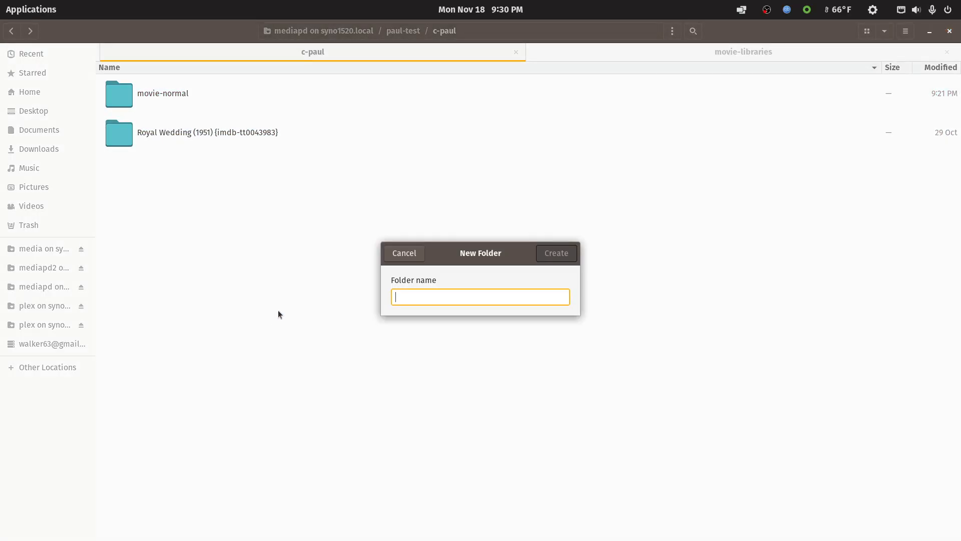
text(movie)
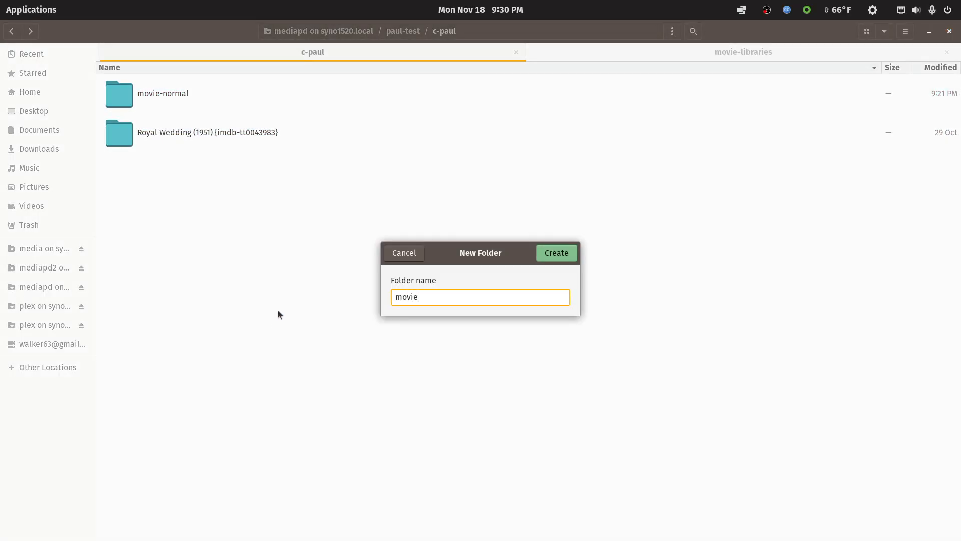
text(-kid)
key(Return)
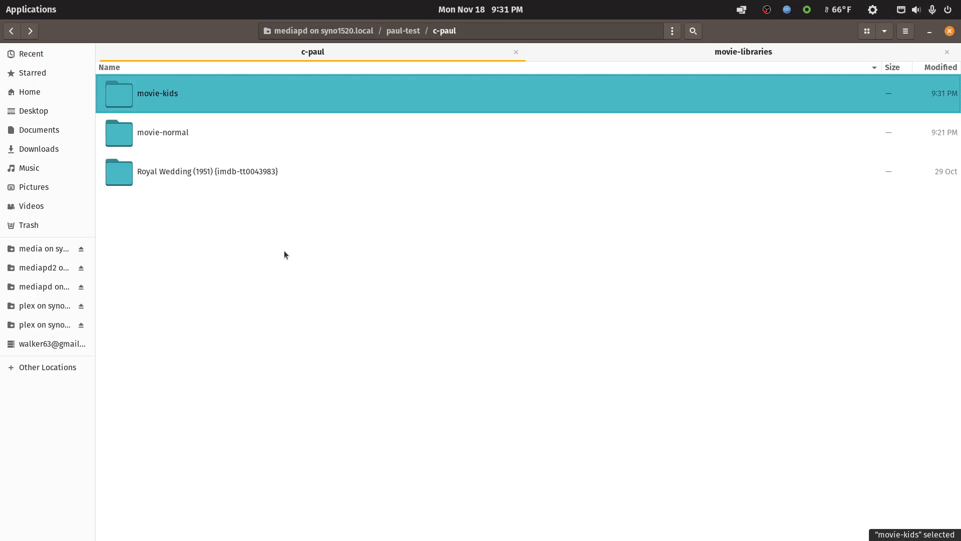
Rename the movie-kids folder to movie-son and move the Royal Wedding (1951) {imdb-tt0043983} folder into it.
right_click(167, 170)
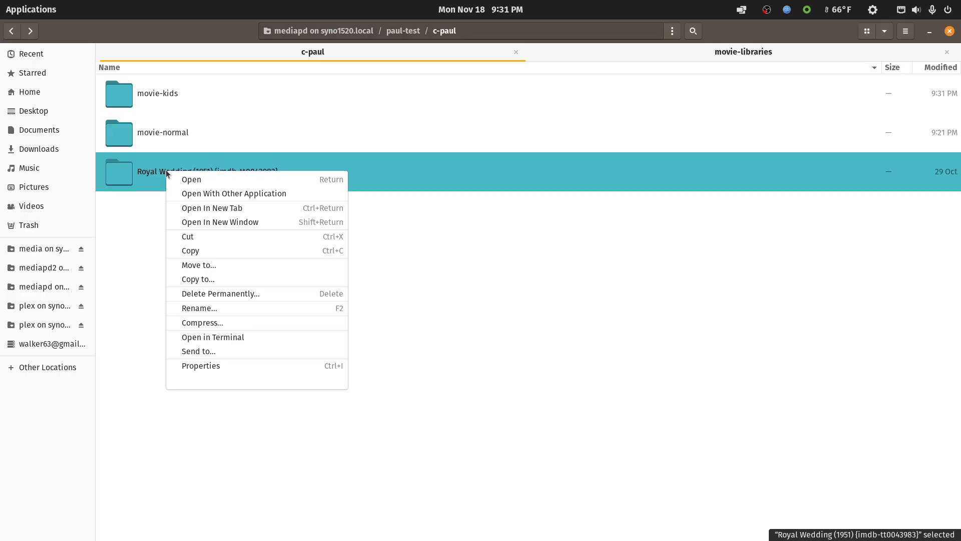
click(187, 236)
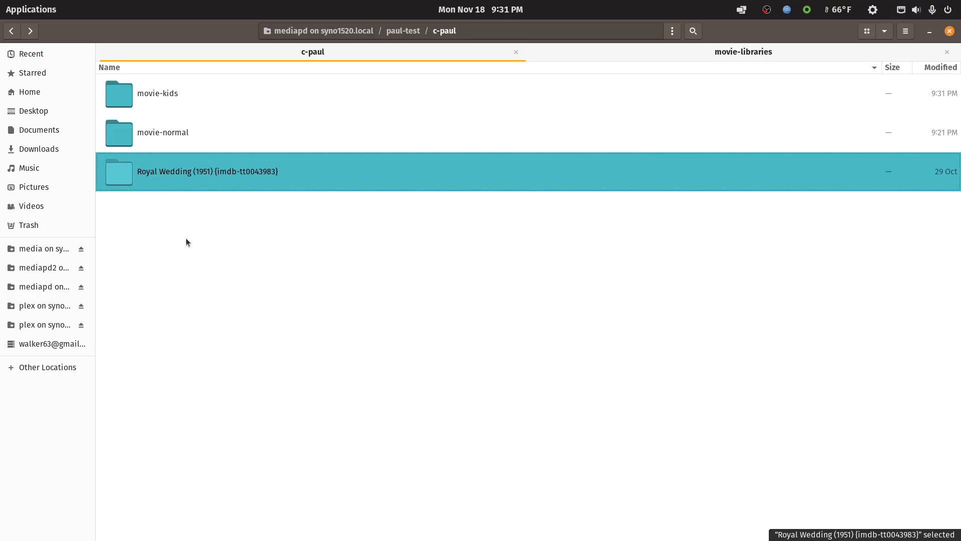
right_click(169, 95)
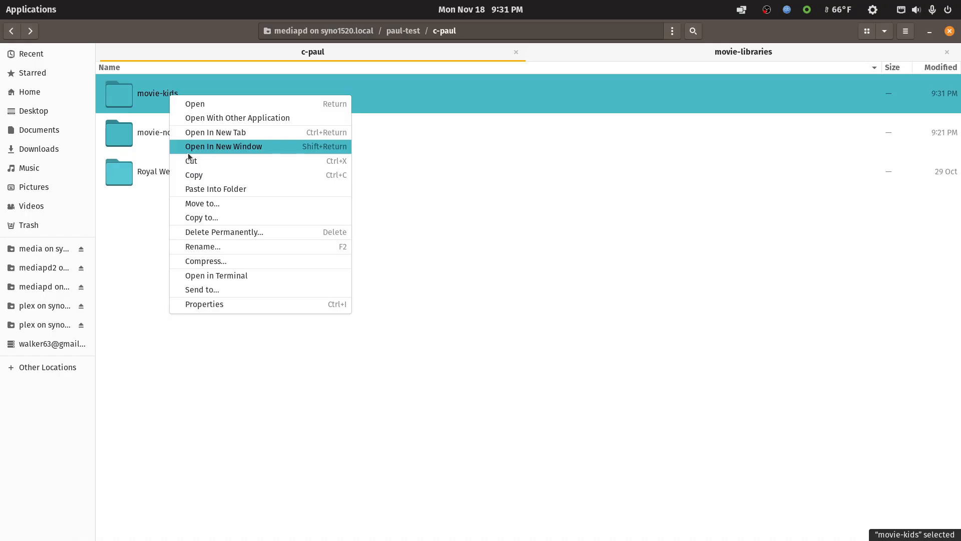
click(198, 245)
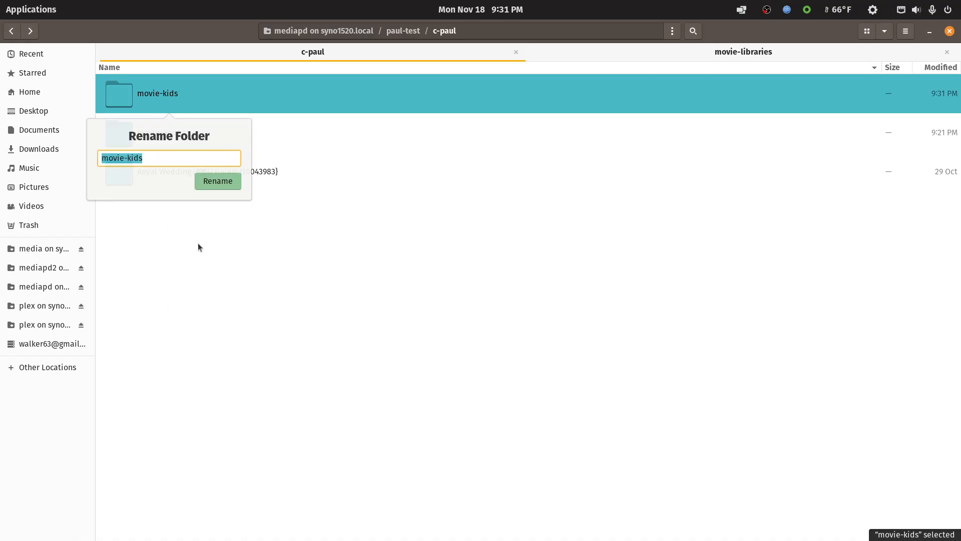
click(172, 158)
drag(153, 159, 128, 161)
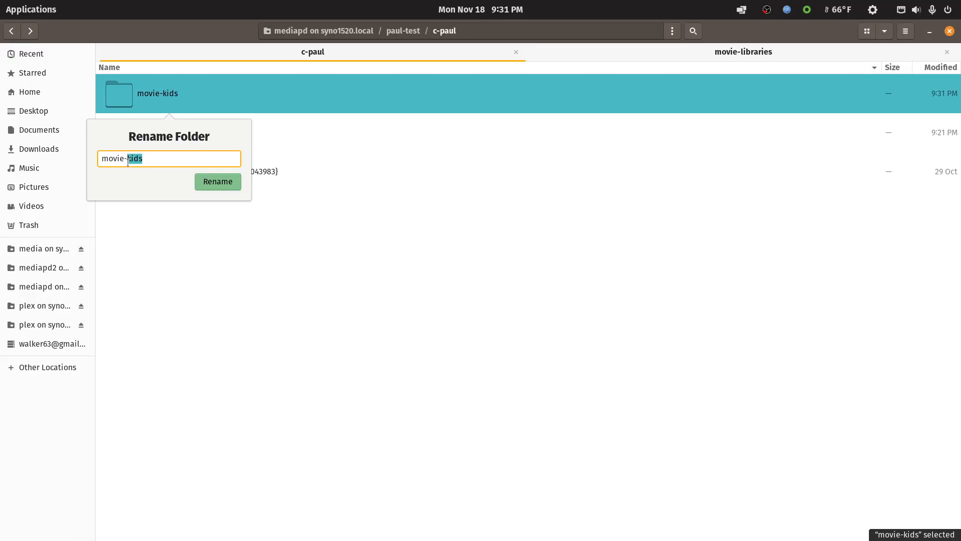
text(so)
key(Return)
right_click(151, 134)
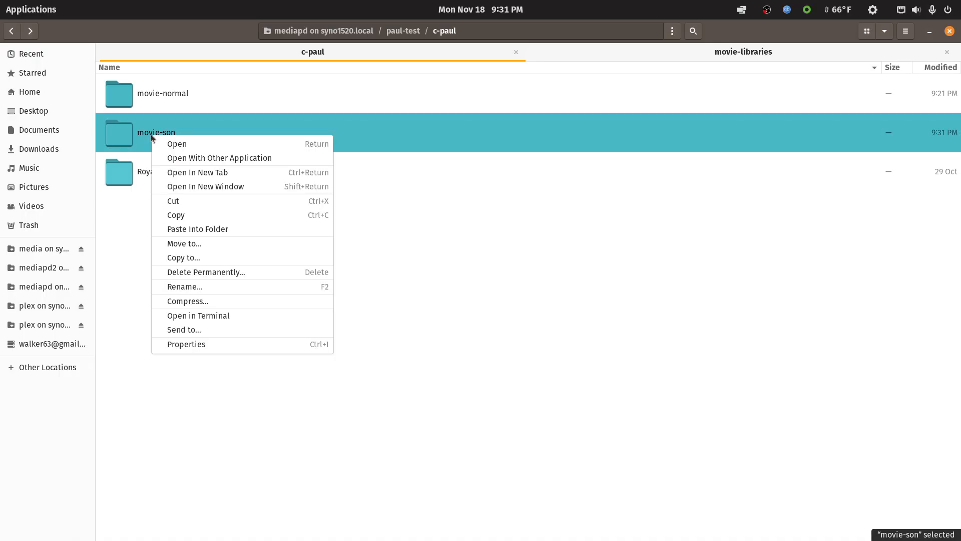
click(190, 229)
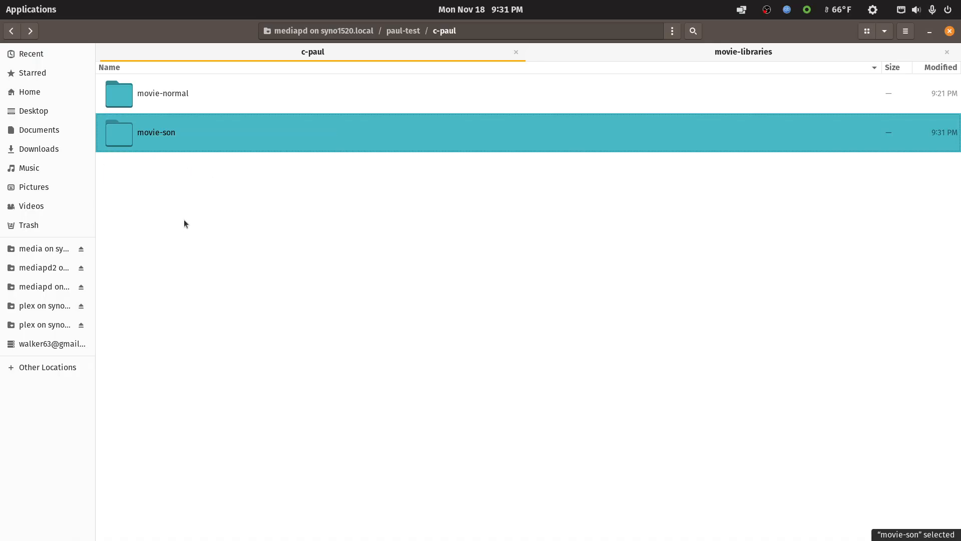
Check the contents of the owner's movie-son and movie-normal folders, and return to the parent test folder.
double_click(161, 133)
click(12, 31)
double_click(150, 133)
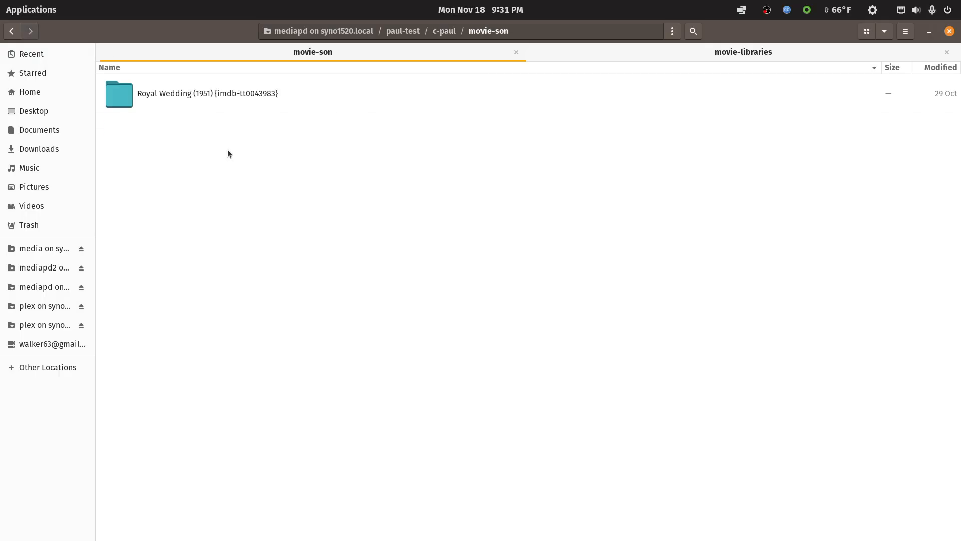
click(12, 31)
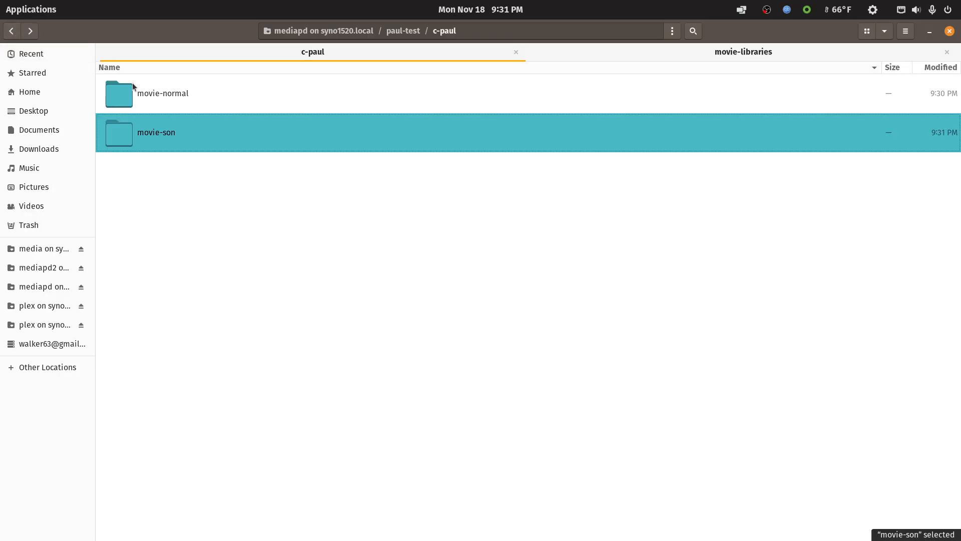
click(141, 99)
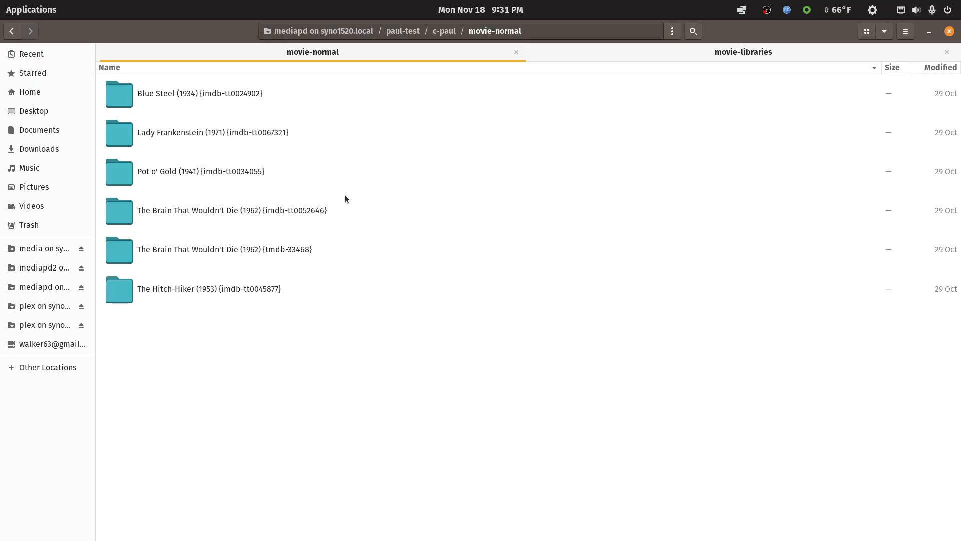
click(12, 31)
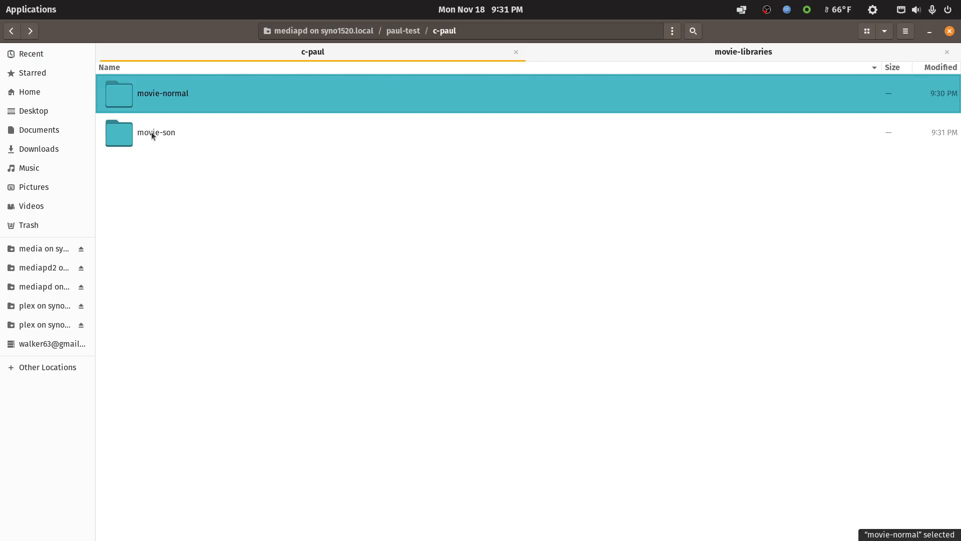
click(9, 34)
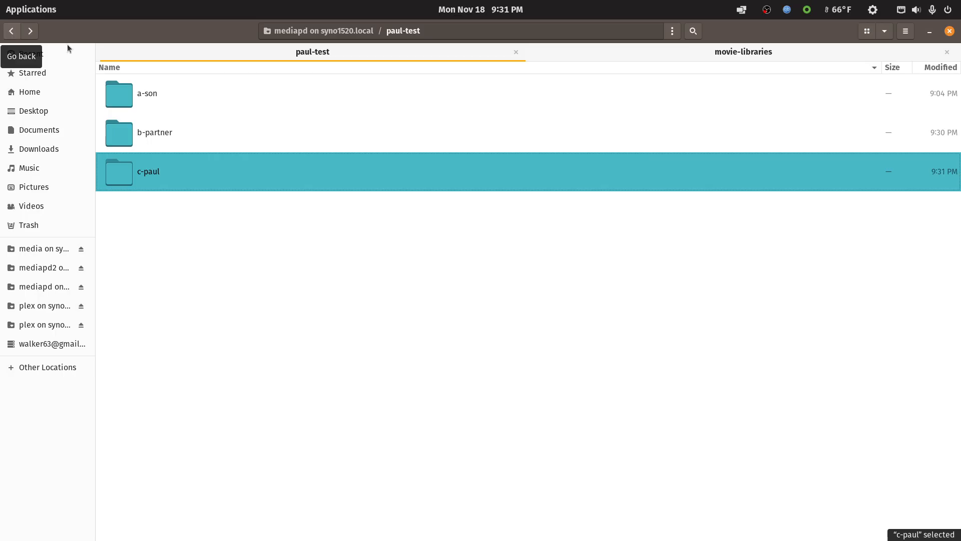
Restore the file manager to a smaller window, and switch to Plex with its window maximized.
double_click(755, 30)
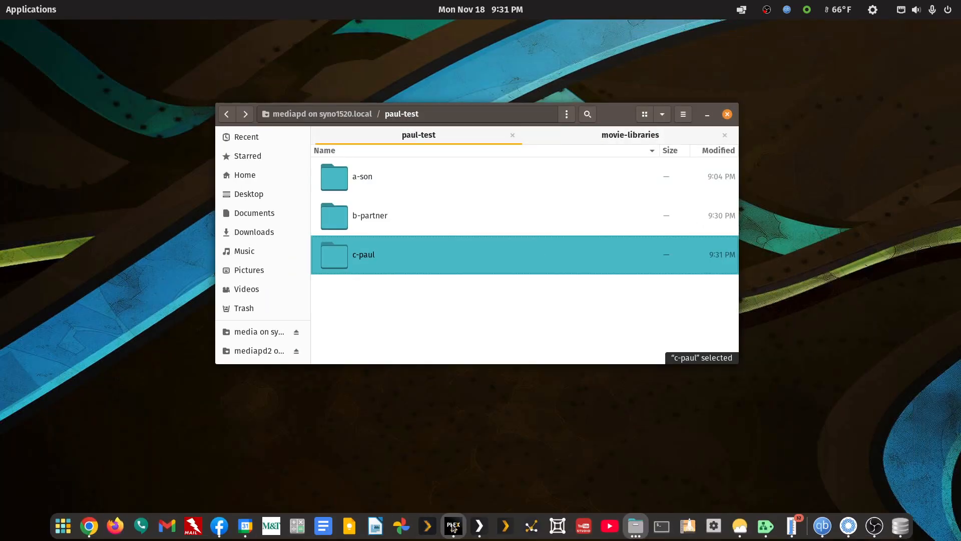
click(453, 527)
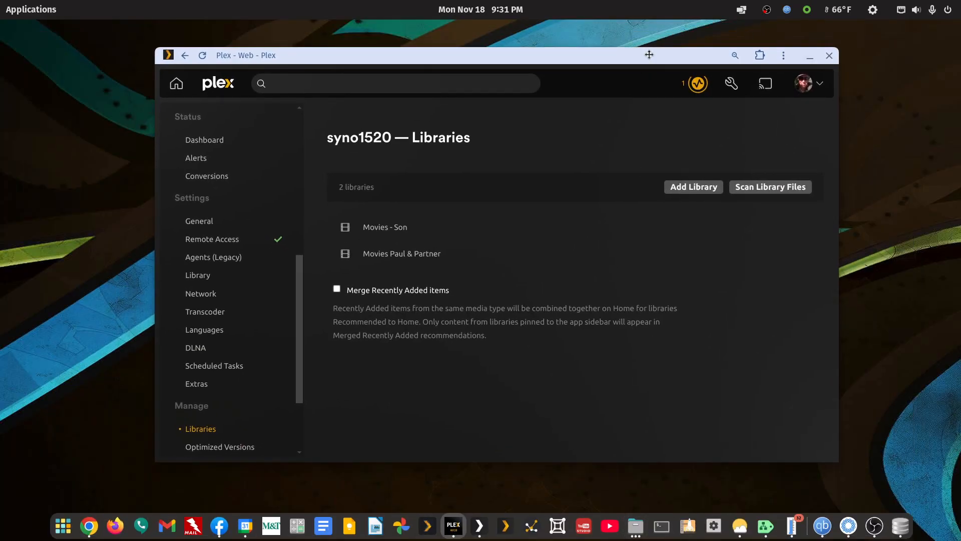
double_click(698, 76)
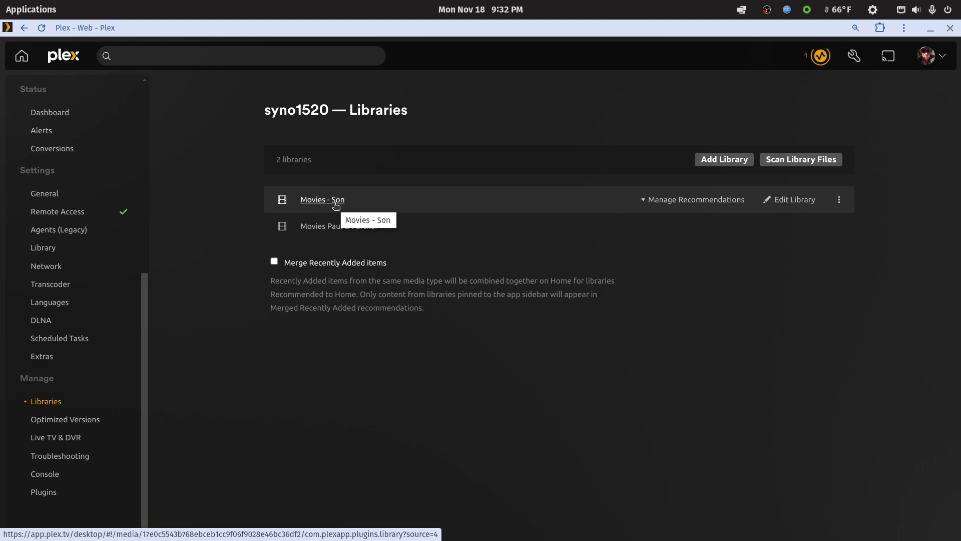
Add the b-partner/movie-son folder from the mediapd test directory on volume1 to the Movies - Son library.
click(812, 200)
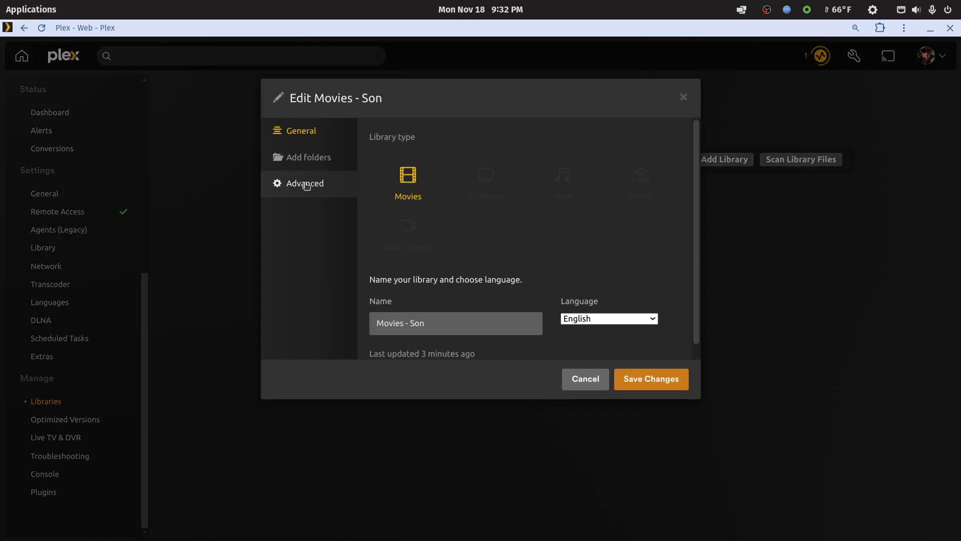
click(309, 157)
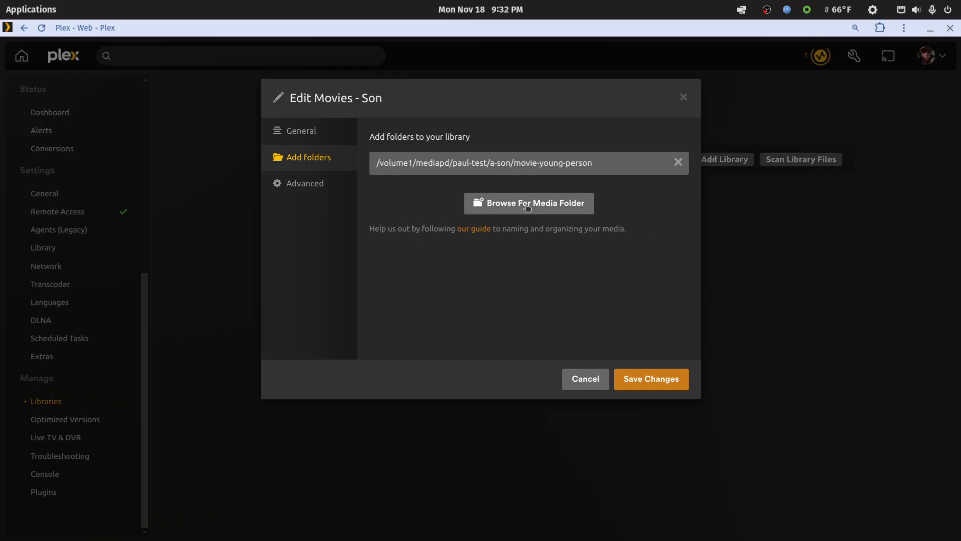
click(527, 205)
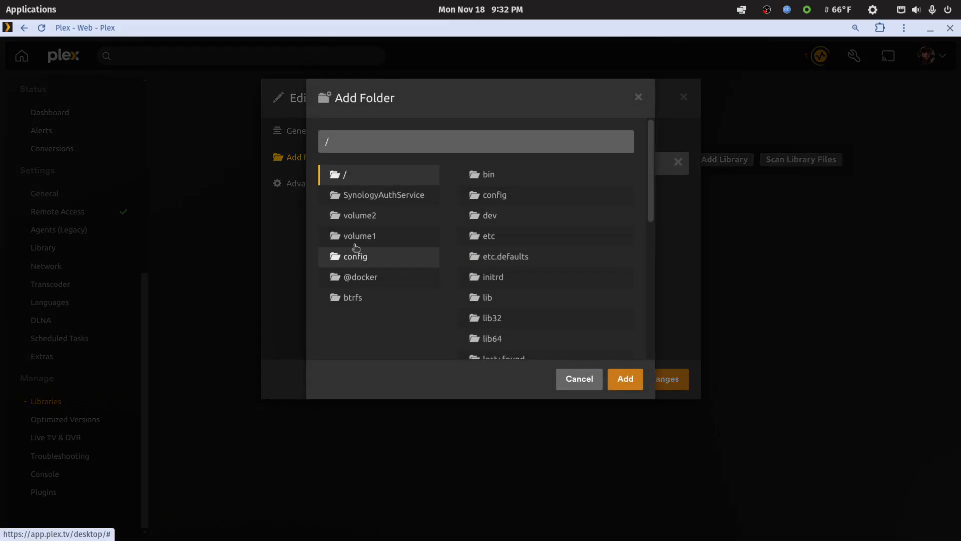
click(355, 235)
scroll(490, 295, down, 7)
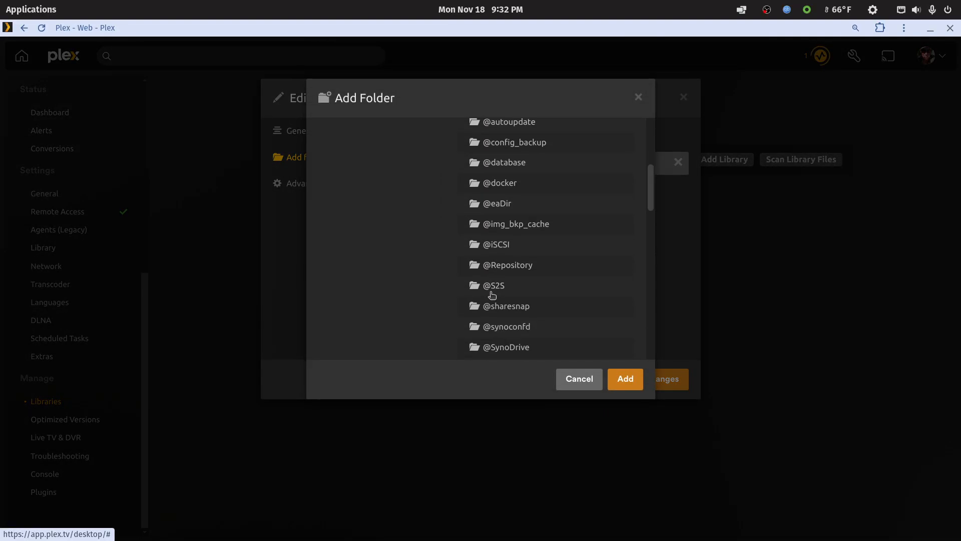
scroll(493, 295, down, 5)
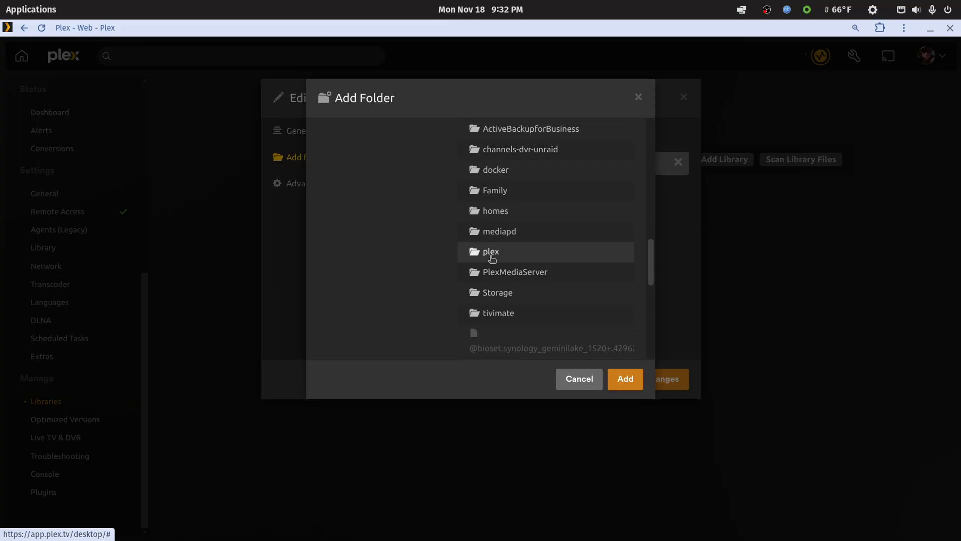
click(508, 239)
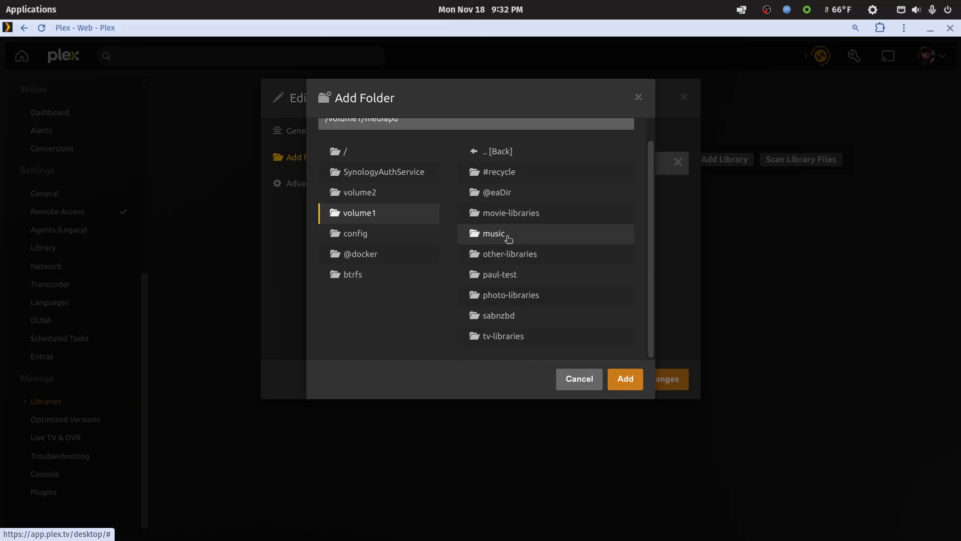
click(508, 276)
click(511, 216)
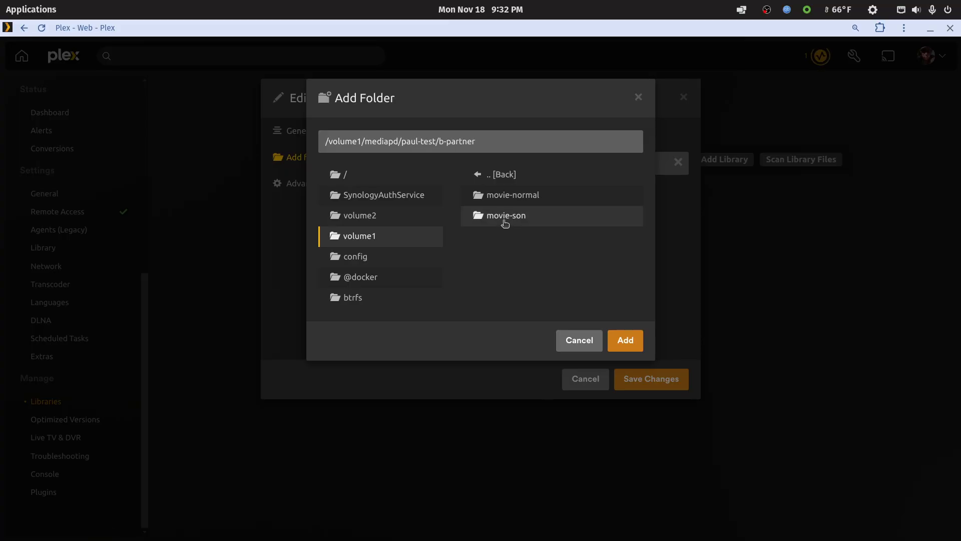
click(506, 219)
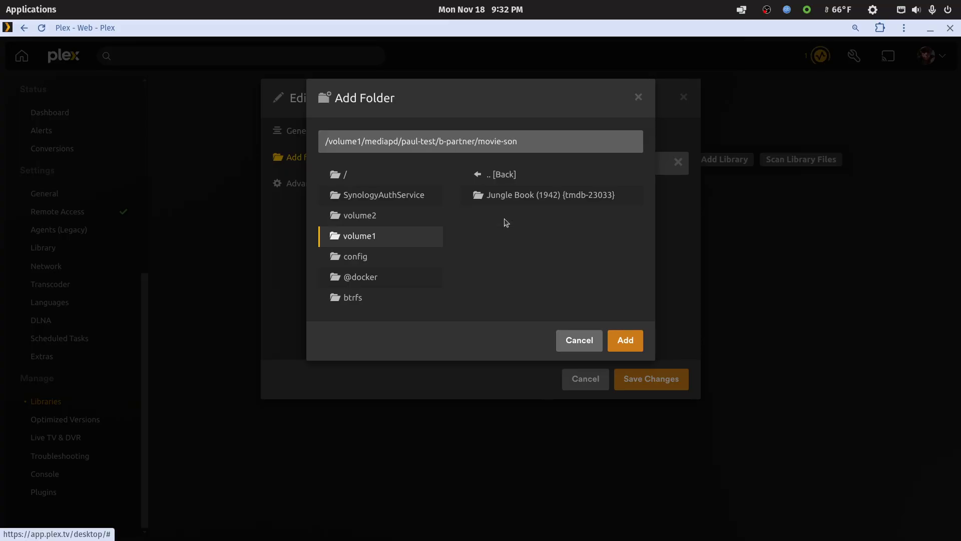
click(626, 343)
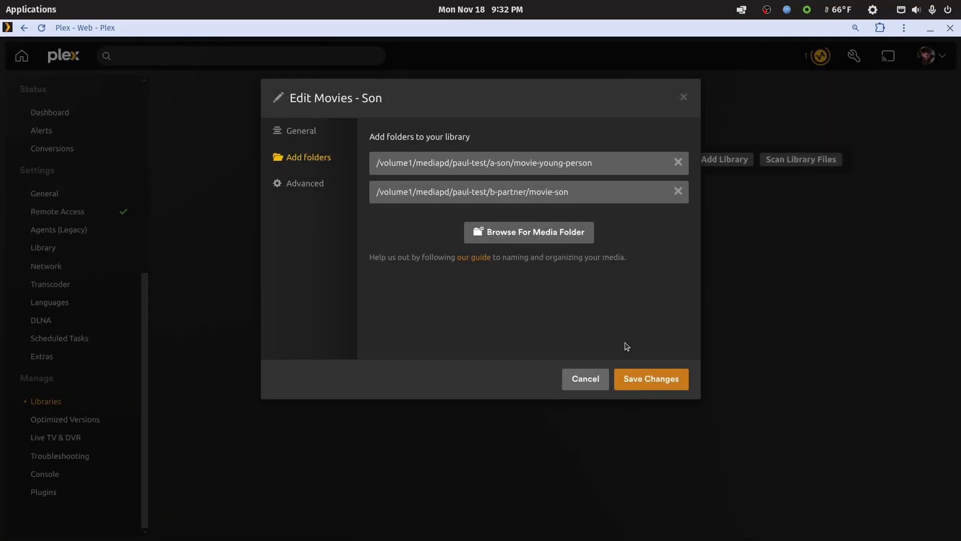
Add the owner's movie-son folder from volume1/mediapd to the Movies - Son library and save the library changes.
click(564, 237)
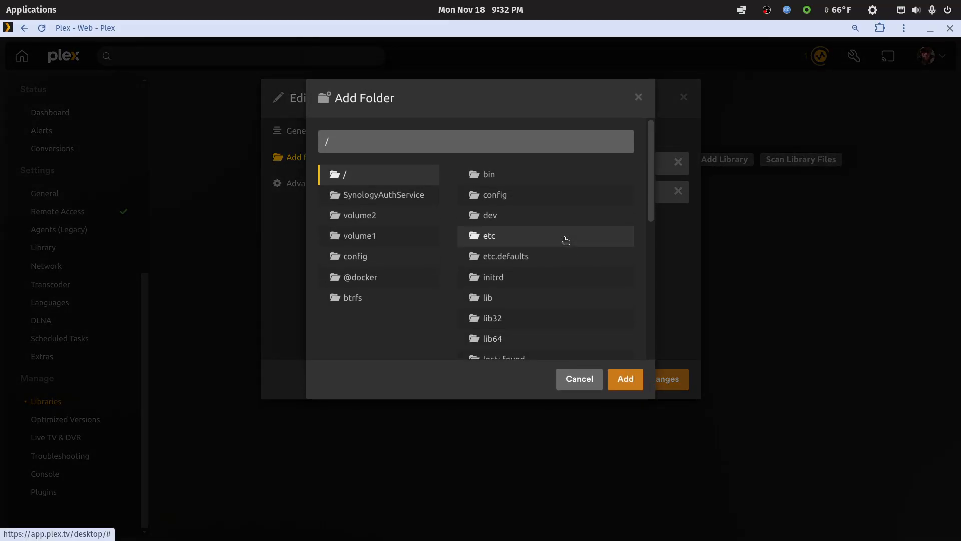
click(385, 239)
scroll(478, 288, down, 5)
scroll(508, 272, down, 3)
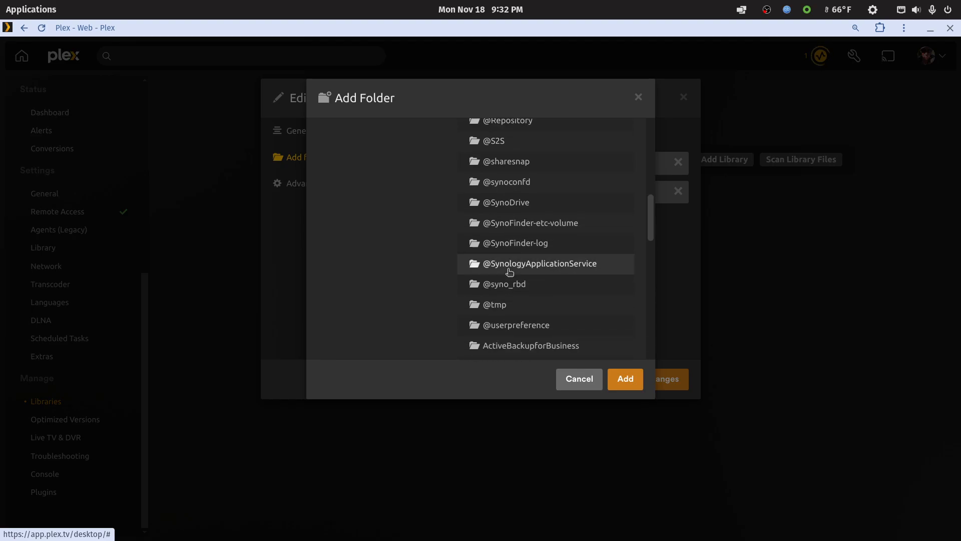
scroll(527, 284, down, 3)
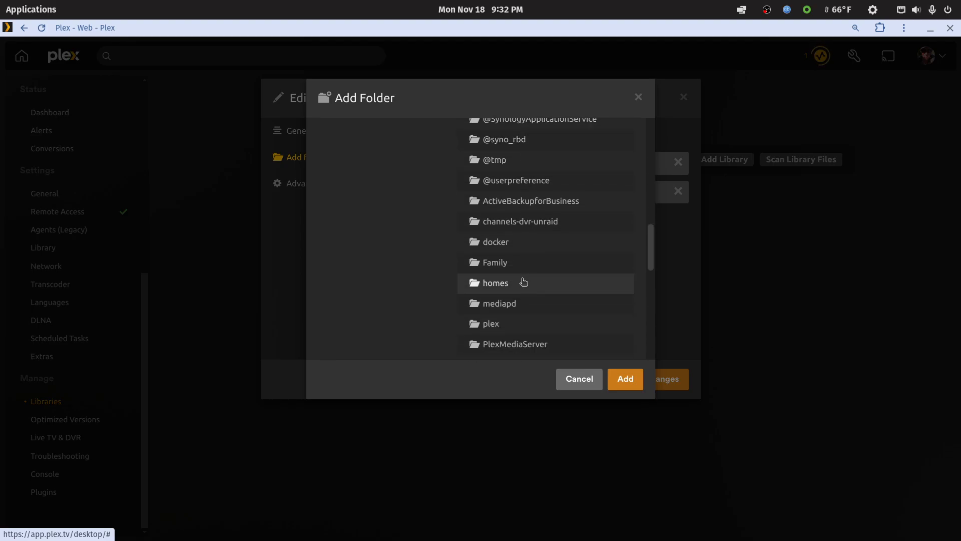
click(503, 301)
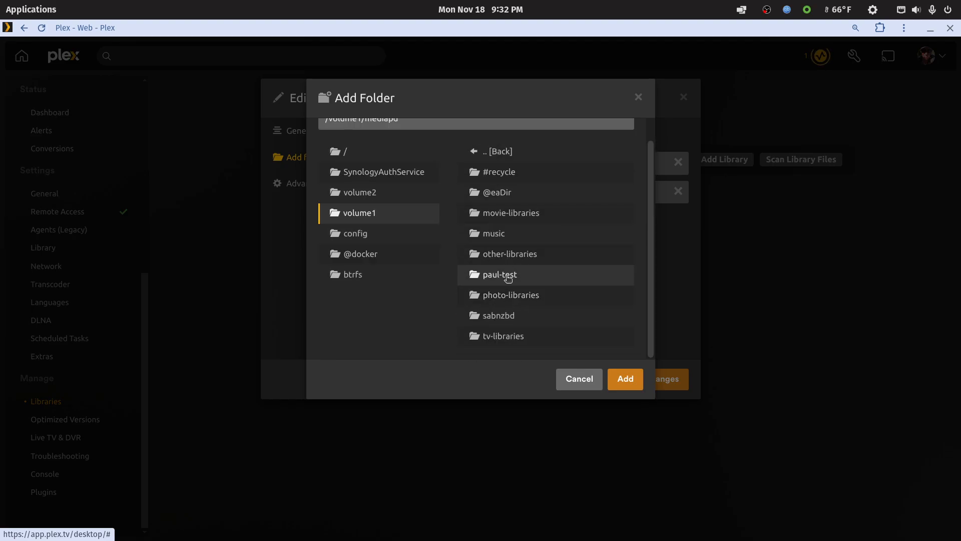
click(504, 274)
click(506, 238)
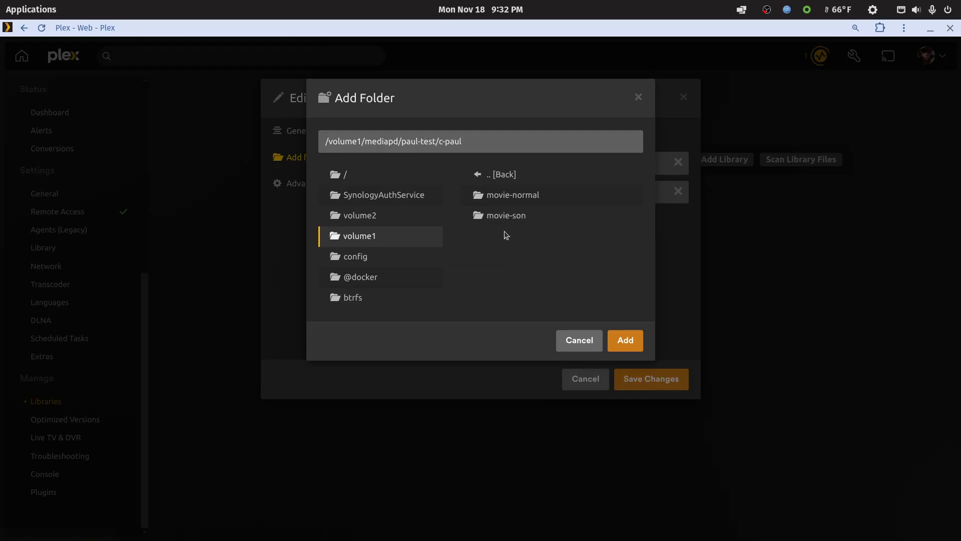
click(498, 219)
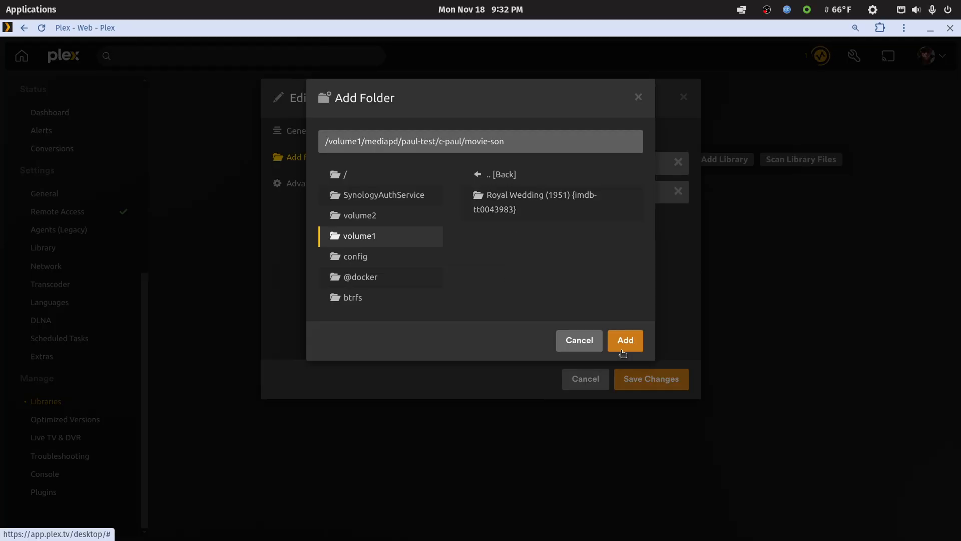
click(625, 341)
click(636, 380)
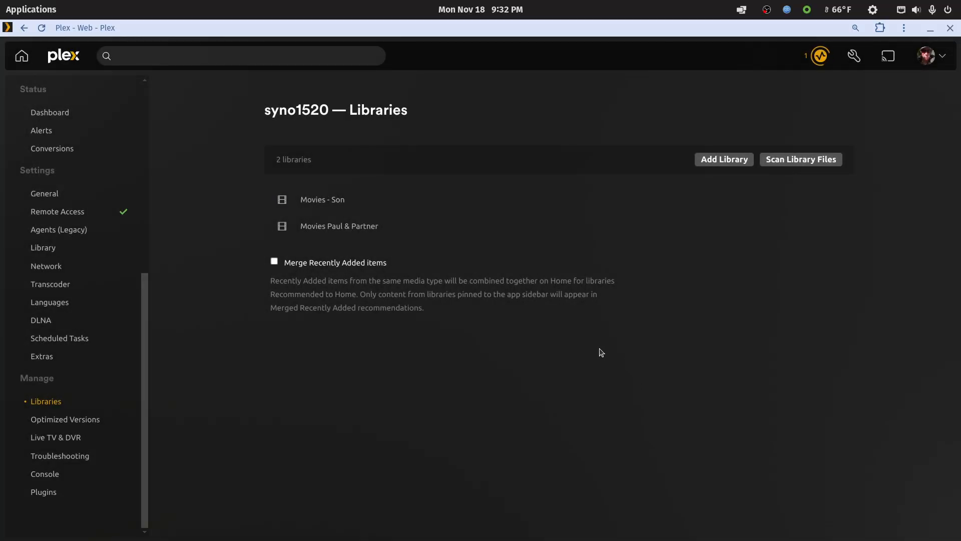
View the combined owner and partner library, and add the b-partner/movie-son folder from volume1/mediapd to its media folders.
click(336, 228)
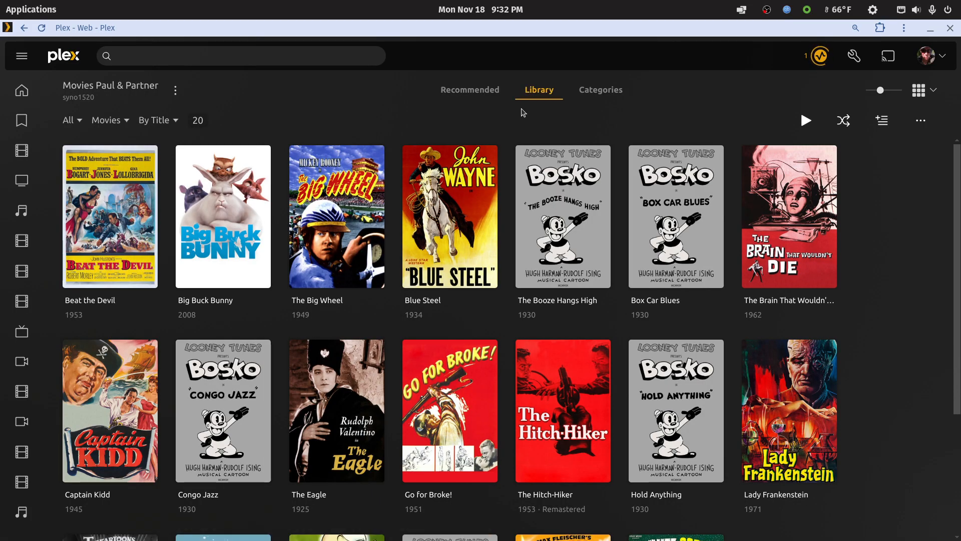
click(24, 29)
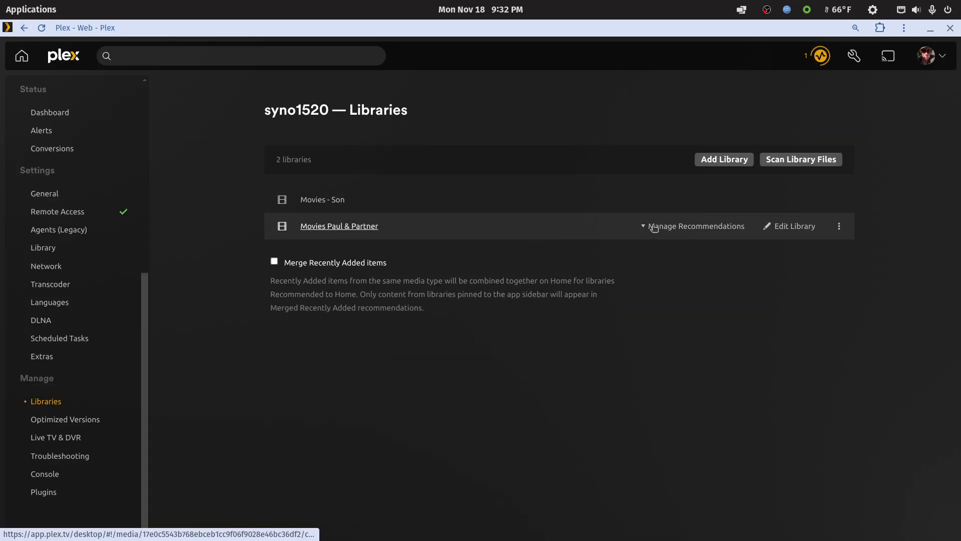
click(772, 227)
click(287, 156)
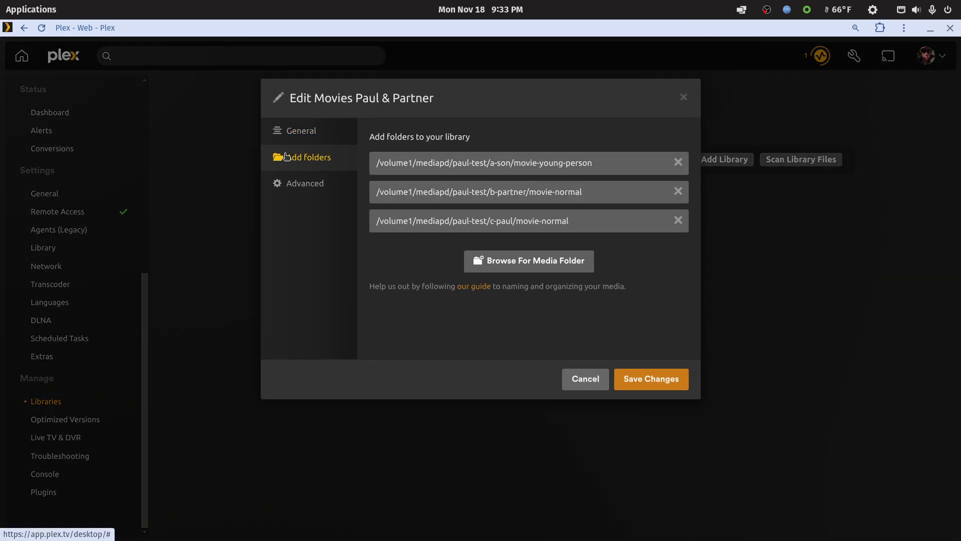
click(551, 269)
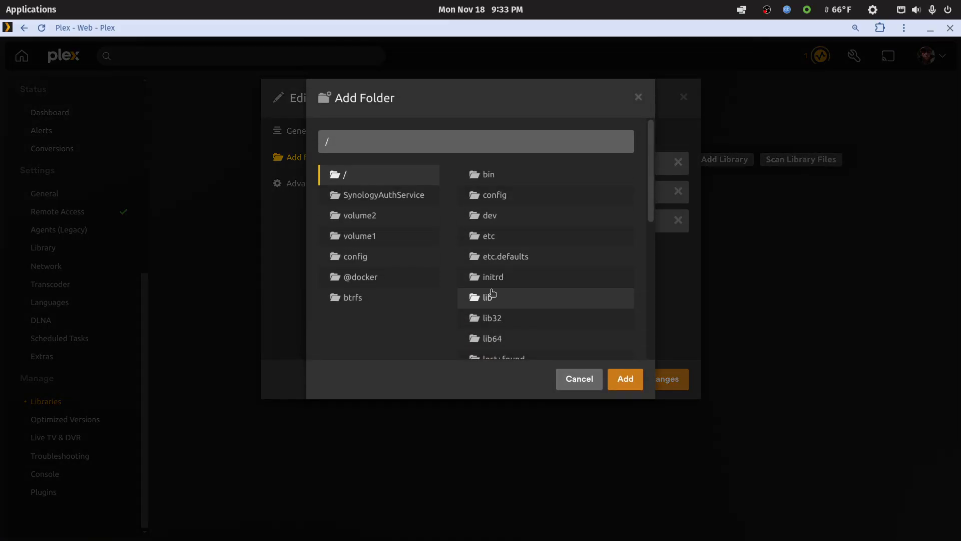
click(360, 238)
scroll(494, 300, down, 5)
scroll(500, 303, down, 4)
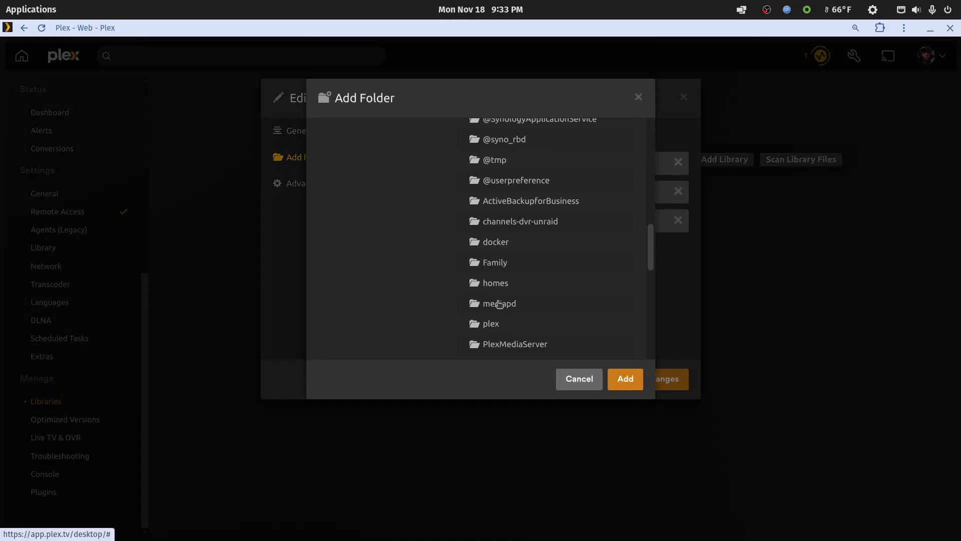
click(499, 303)
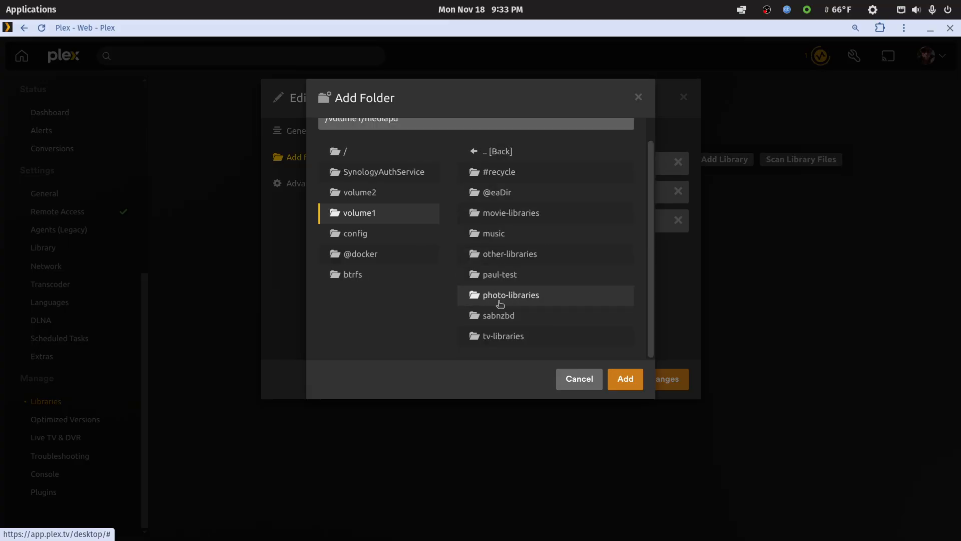
click(503, 275)
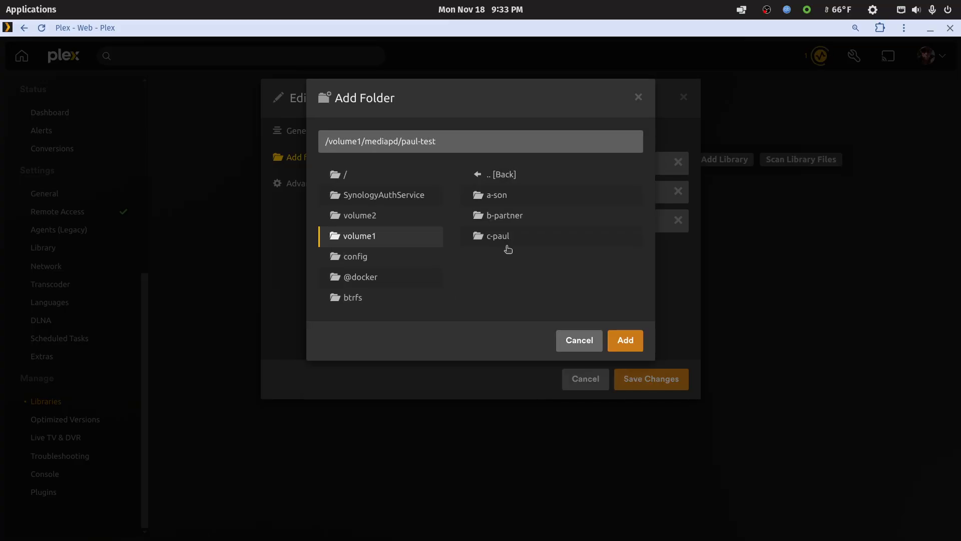
click(506, 220)
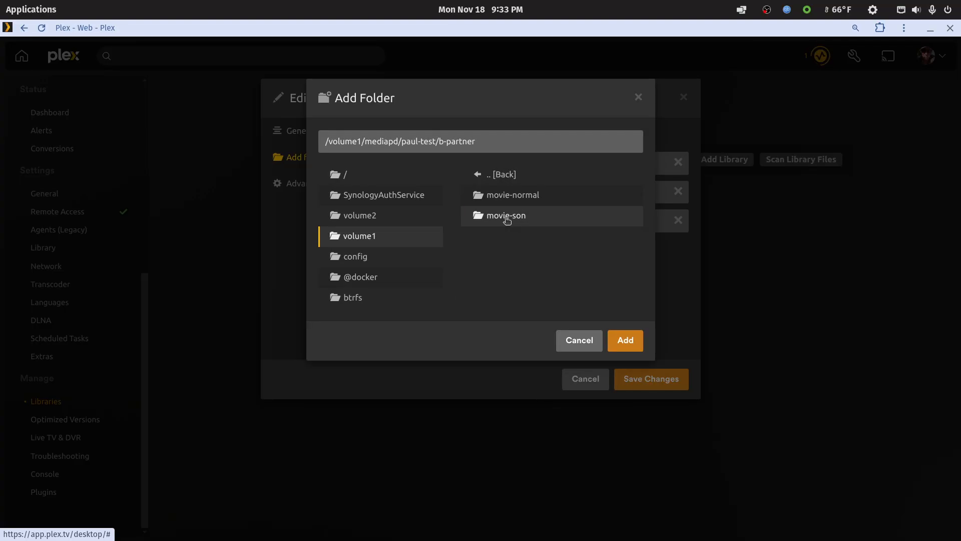
click(506, 220)
click(618, 340)
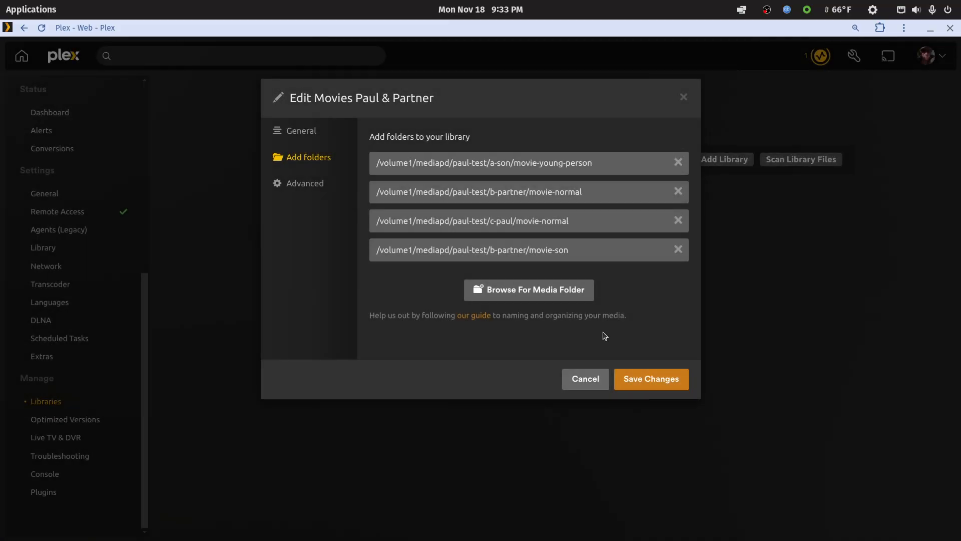
Add the owner's movie-son folder from volume1/mediapd to the combined owner and partner library and save the changes.
click(564, 294)
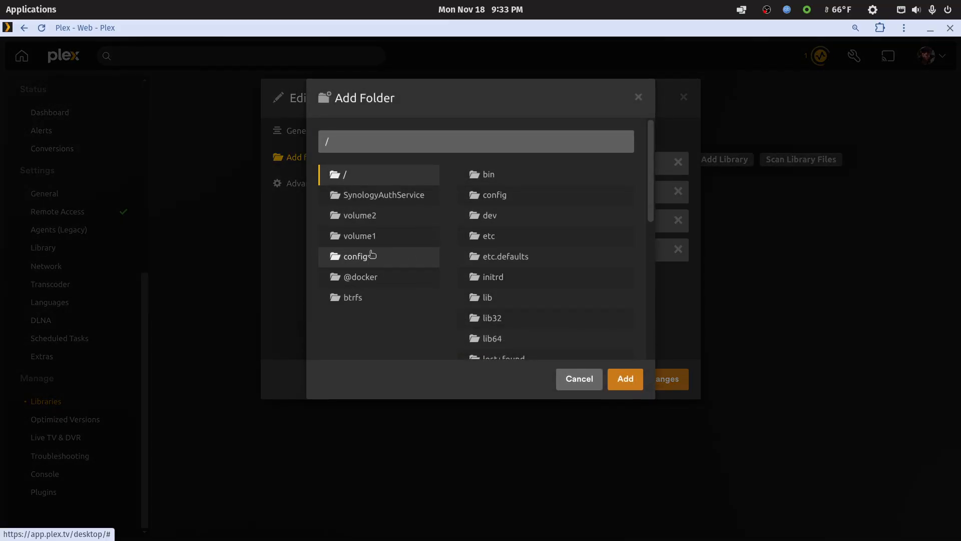
click(427, 238)
scroll(495, 306, down, 5)
scroll(496, 309, down, 8)
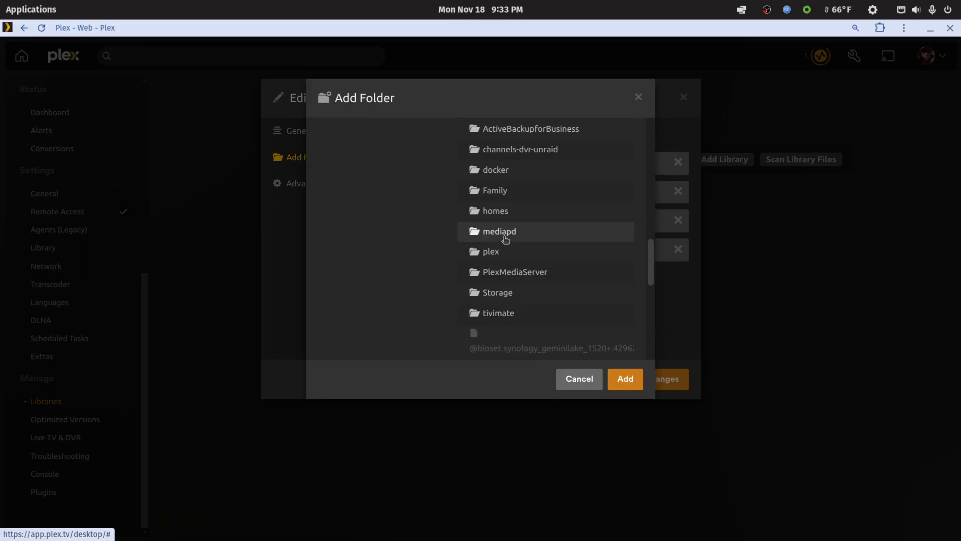
click(505, 239)
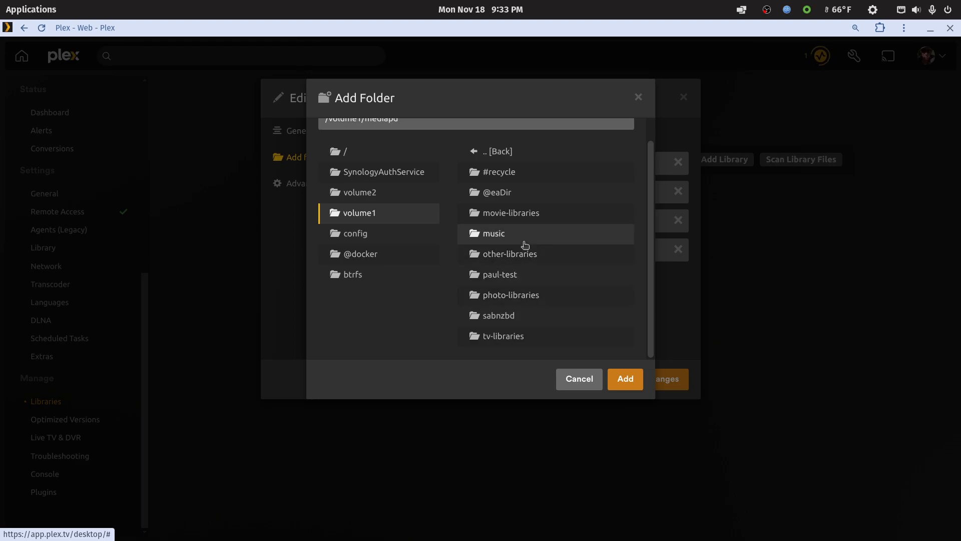
click(509, 279)
click(505, 235)
click(518, 216)
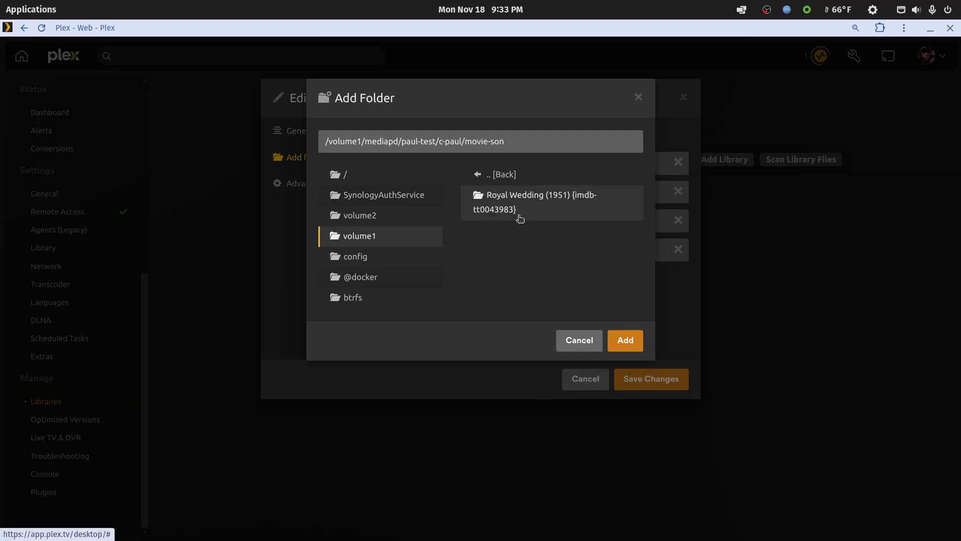
click(623, 340)
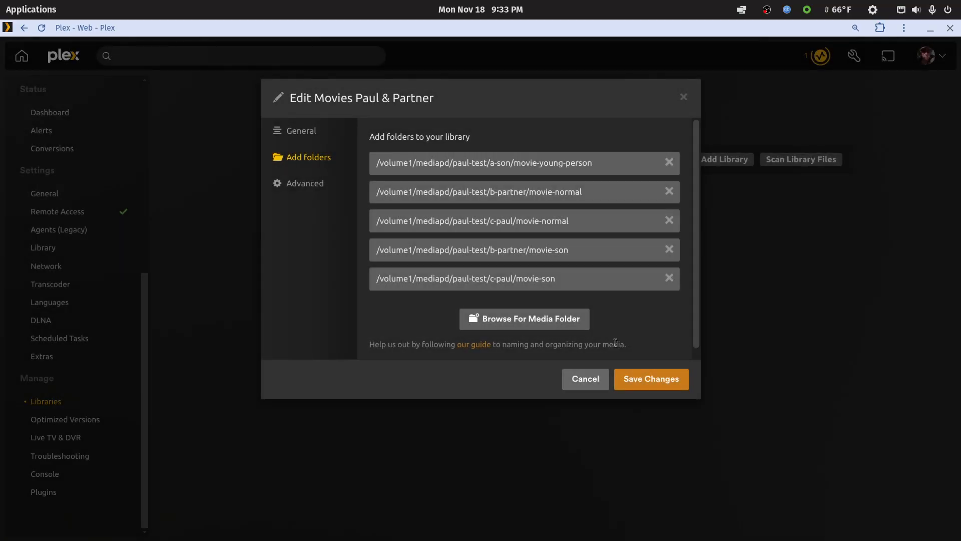
click(641, 385)
Look through the movies in the combined owner and partner library and check the current server activity.
click(352, 229)
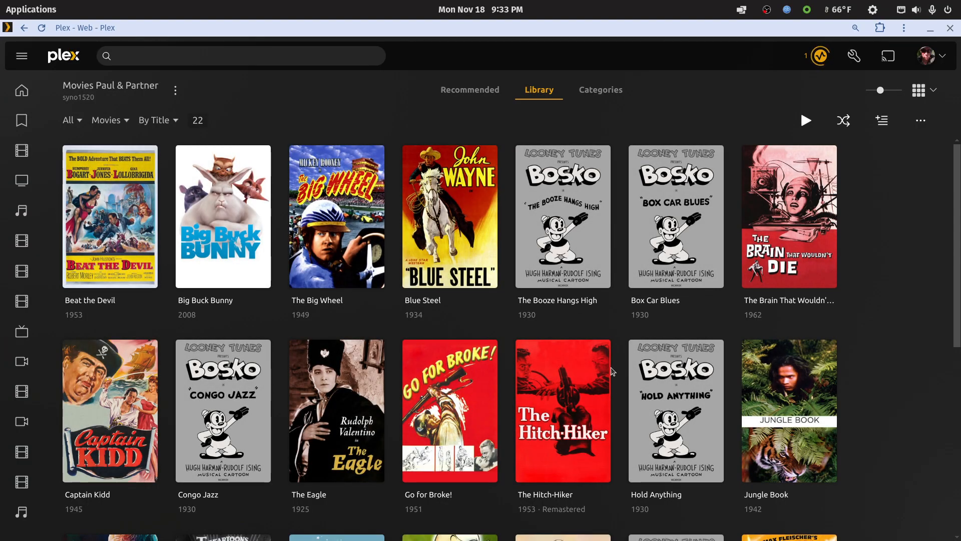
scroll(611, 371, down, 4)
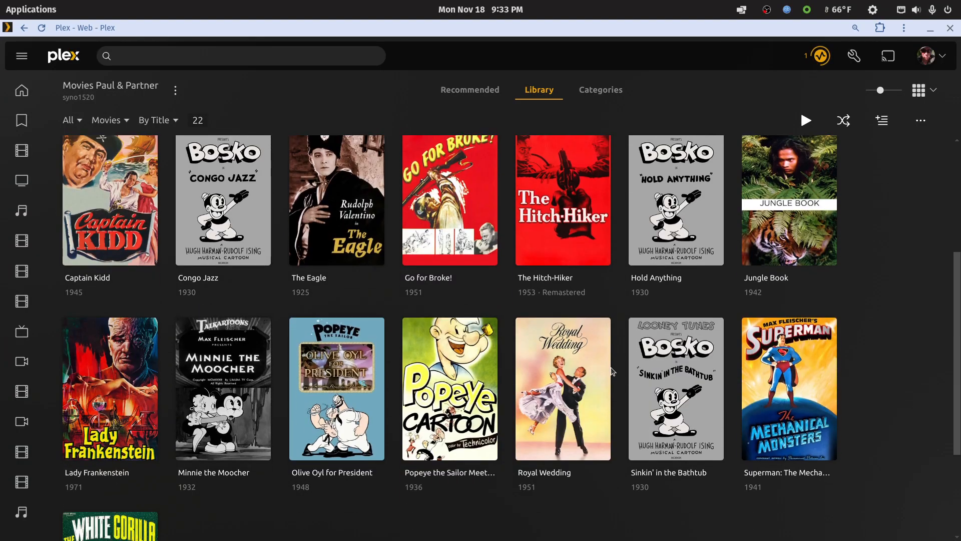
scroll(612, 371, down, 3)
scroll(613, 371, up, 4)
scroll(612, 371, up, 3)
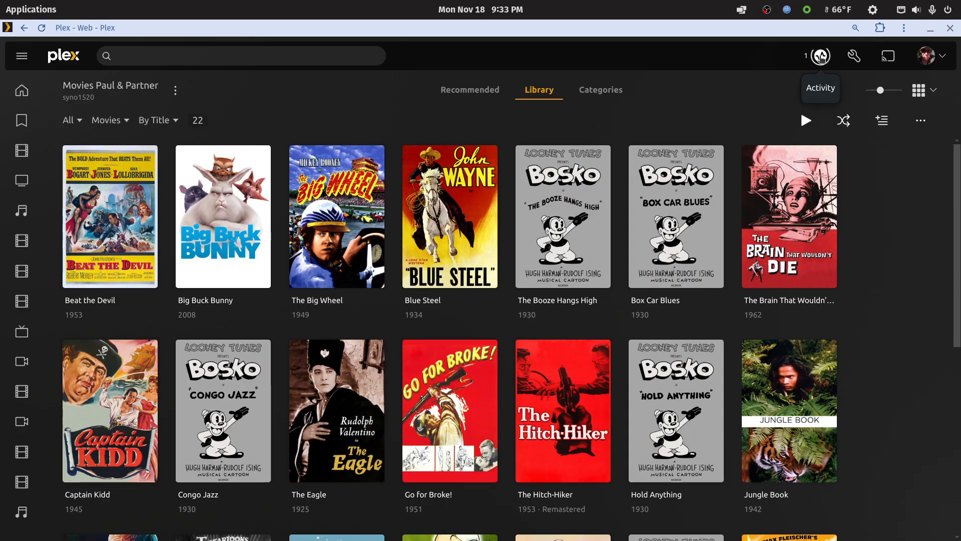
click(821, 57)
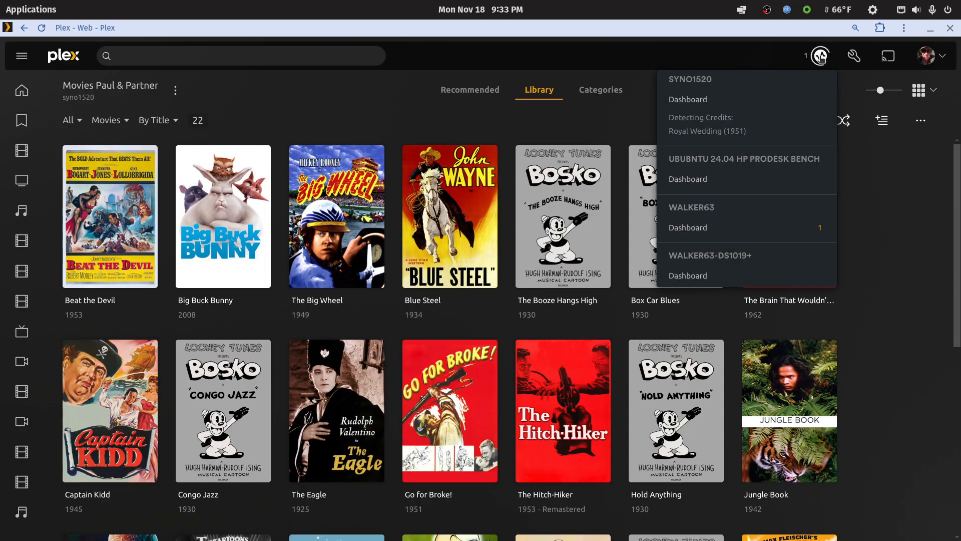
click(822, 58)
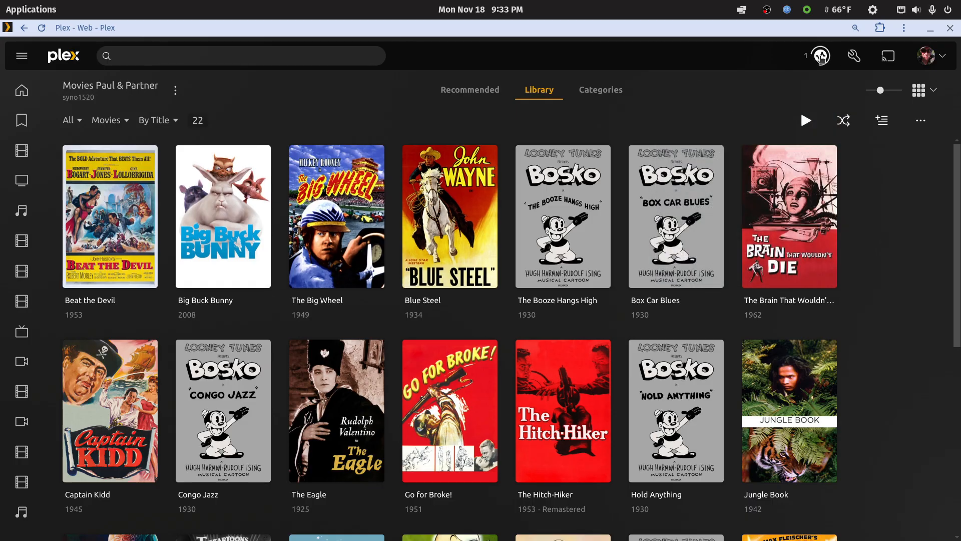
Review the full set of movie titles in the combined owner and partner library from beginning to end.
scroll(897, 440, down, 4)
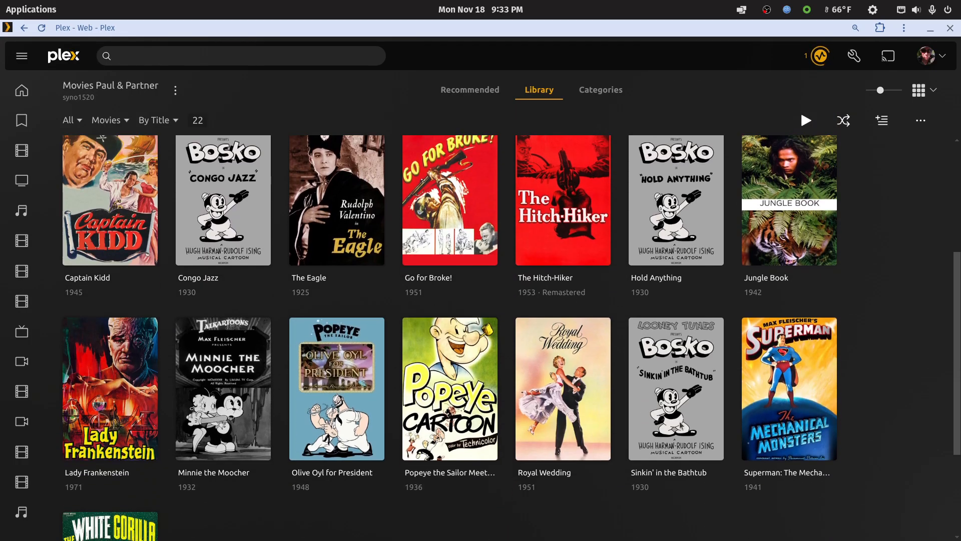
scroll(547, 438, up, 3)
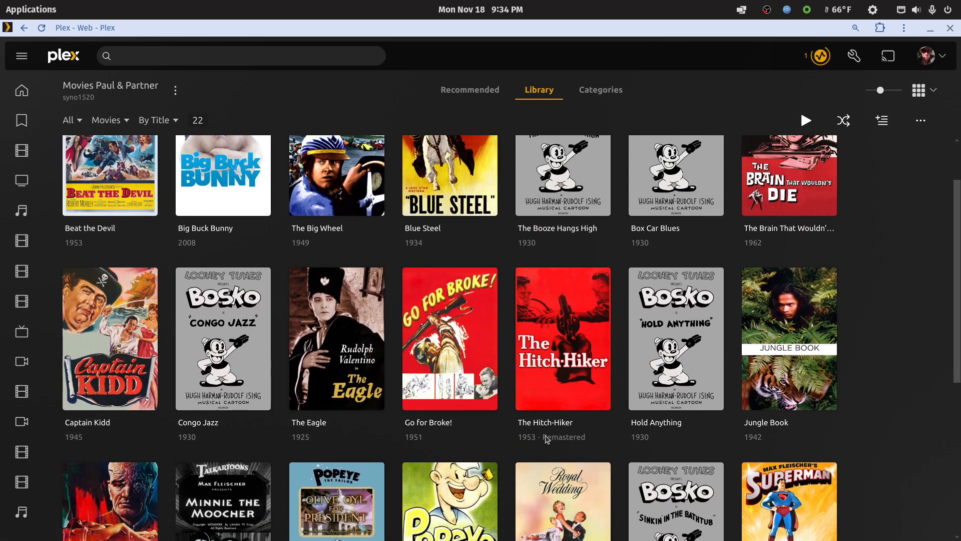
scroll(701, 310, down, 3)
scroll(899, 266, up, 4)
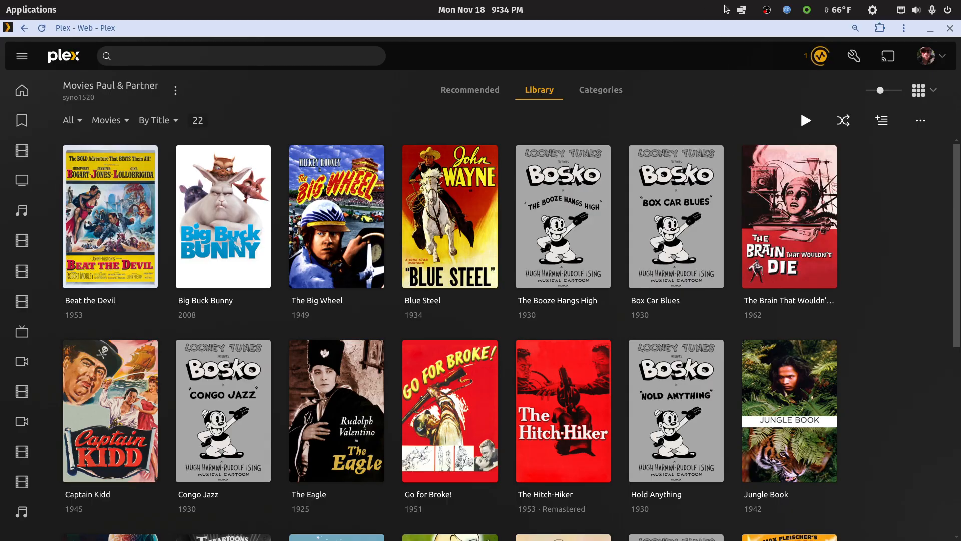
Shrink the Plex window, switch to the file manager and inspect the movie-normal folder inside the owner's folder.
double_click(732, 27)
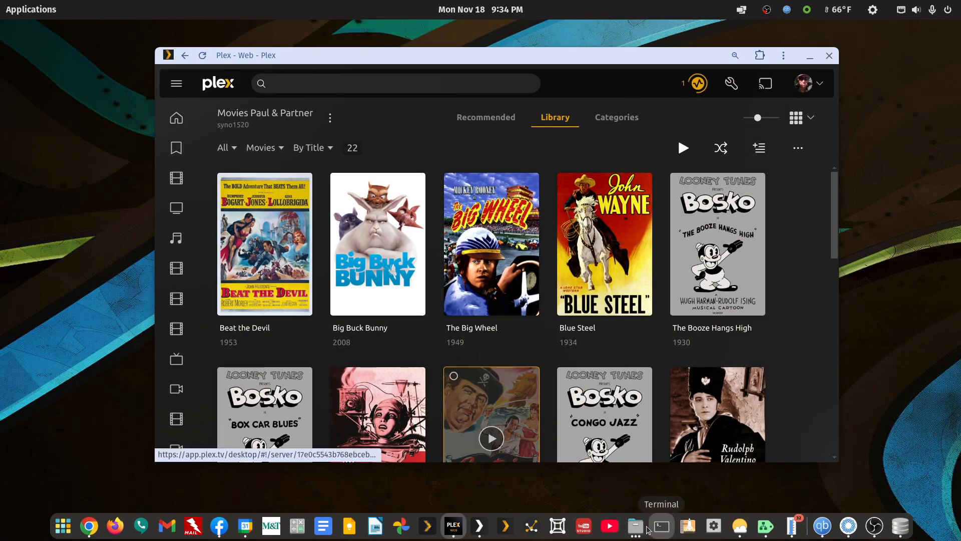
click(636, 526)
click(776, 453)
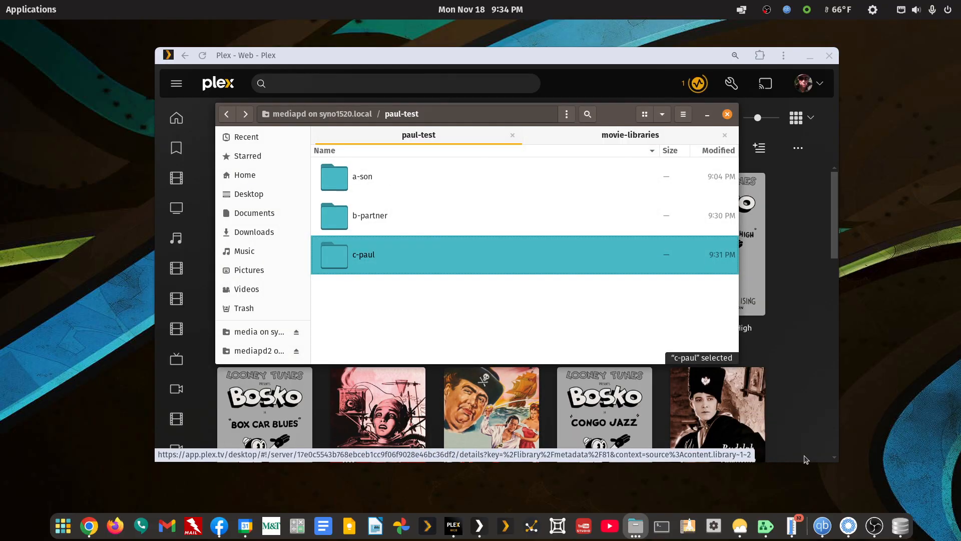
click(338, 303)
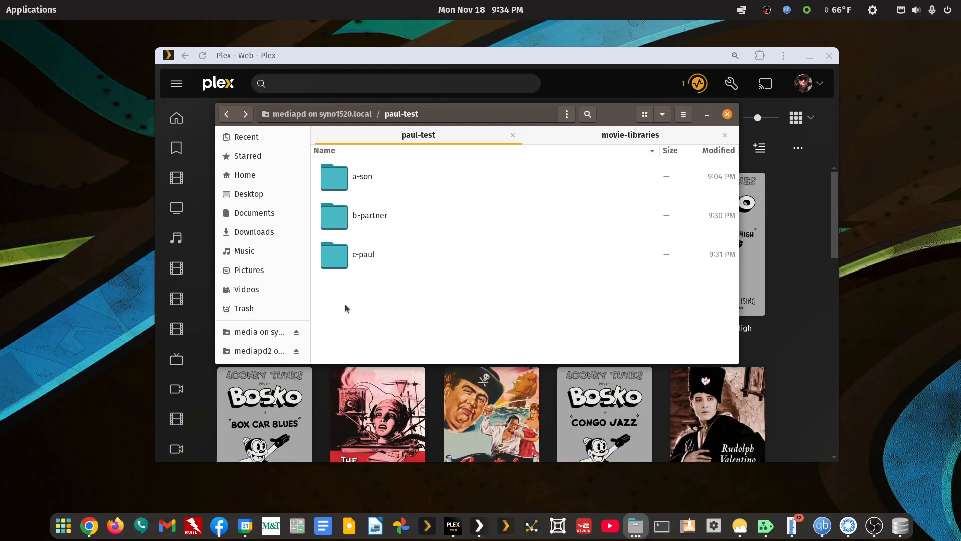
double_click(369, 262)
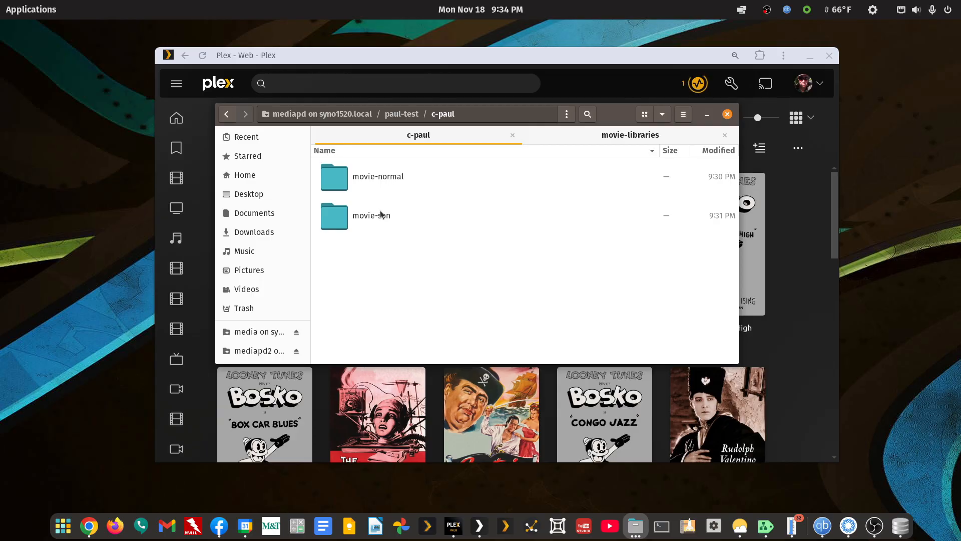
double_click(393, 183)
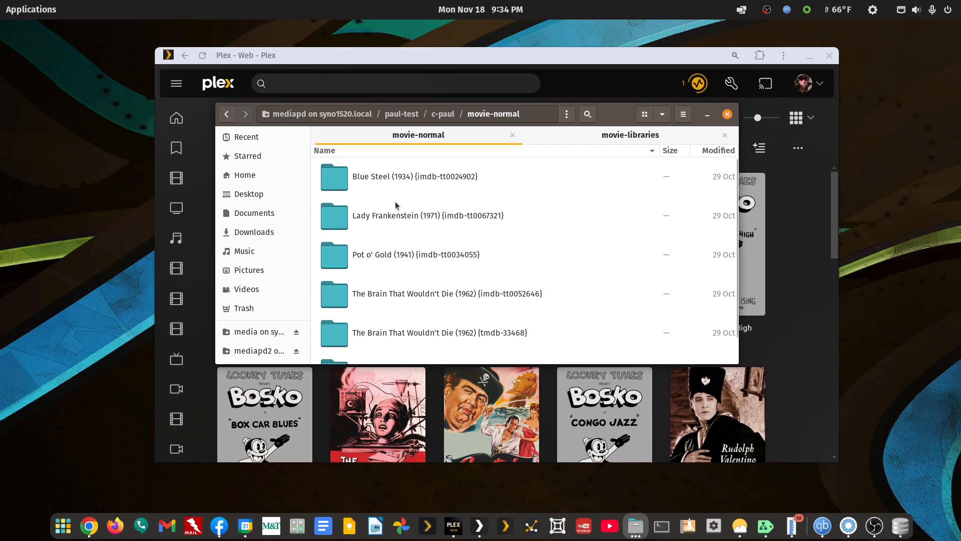
Go back up to the folder listing a-son, b-partner and the owner's folder, and return to the Plex window.
click(226, 114)
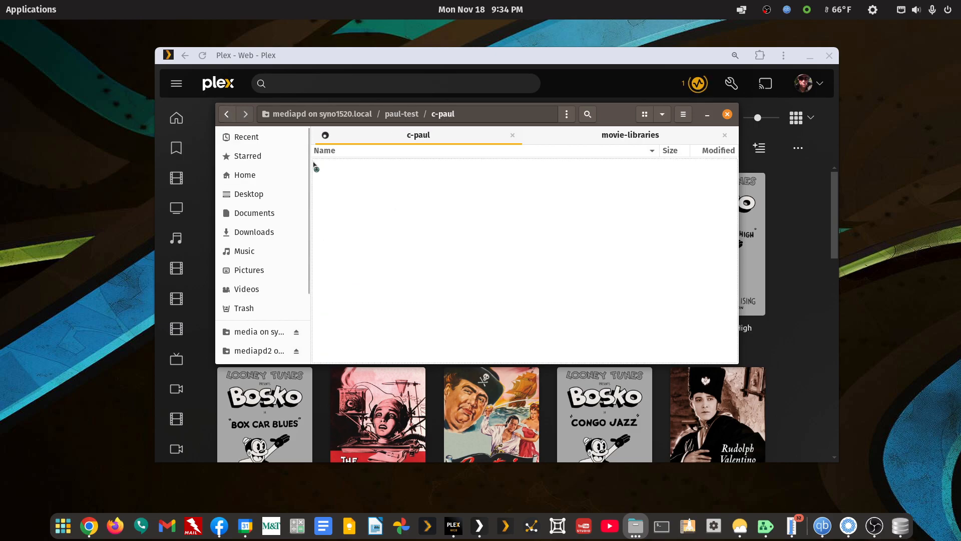
click(229, 117)
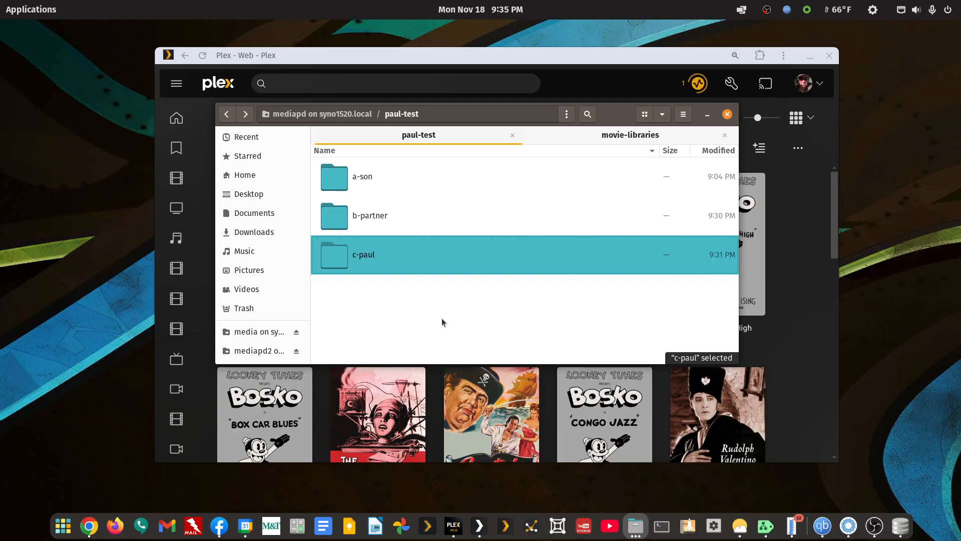
click(612, 62)
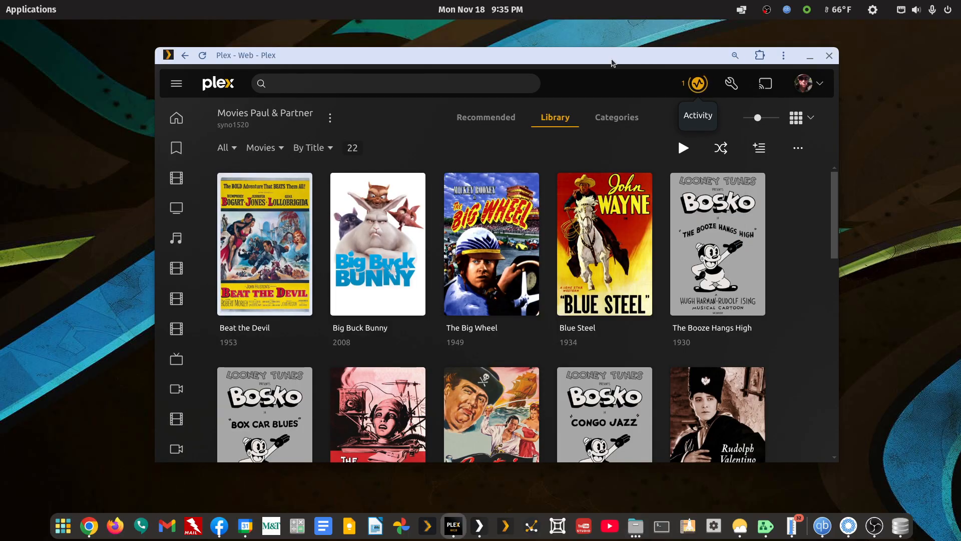